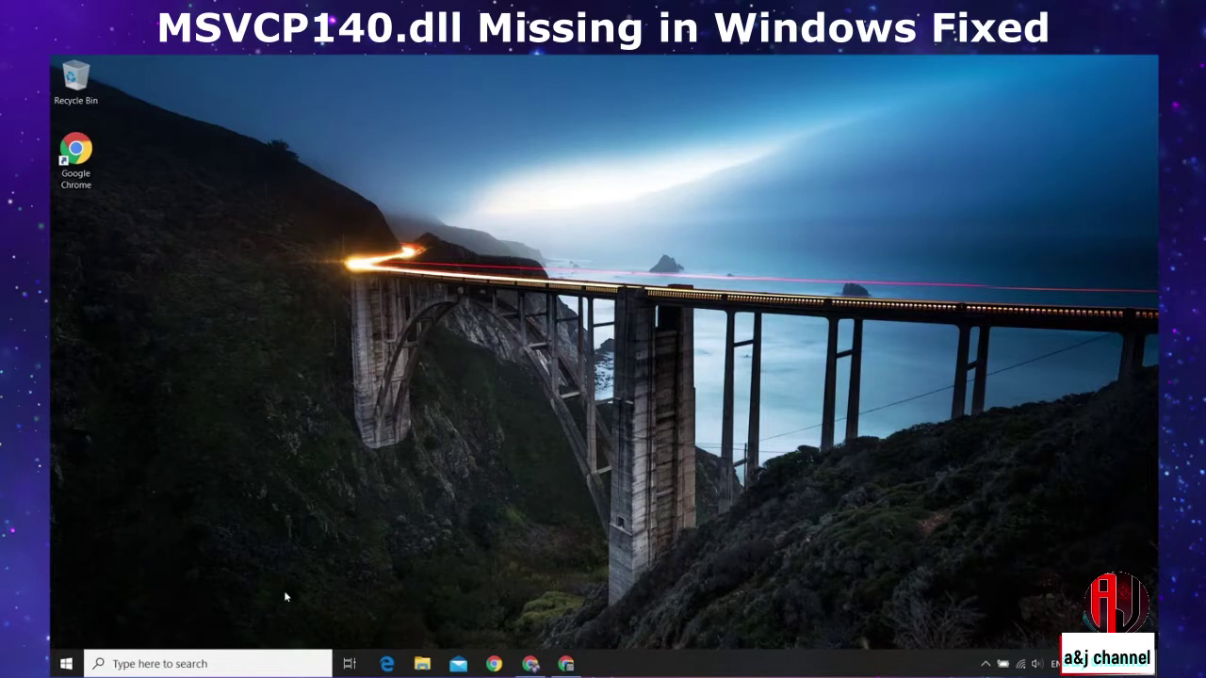
- Search Windows for "file explorer op" and open File Explorer Options
key("super")
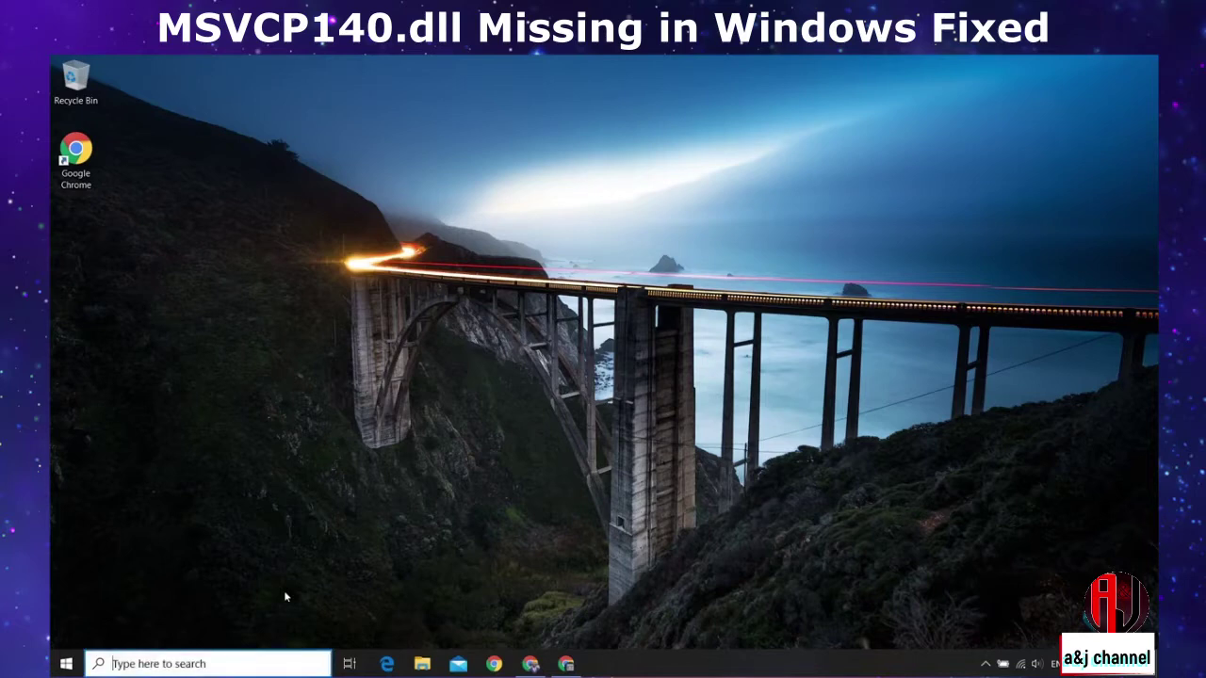
type("f")
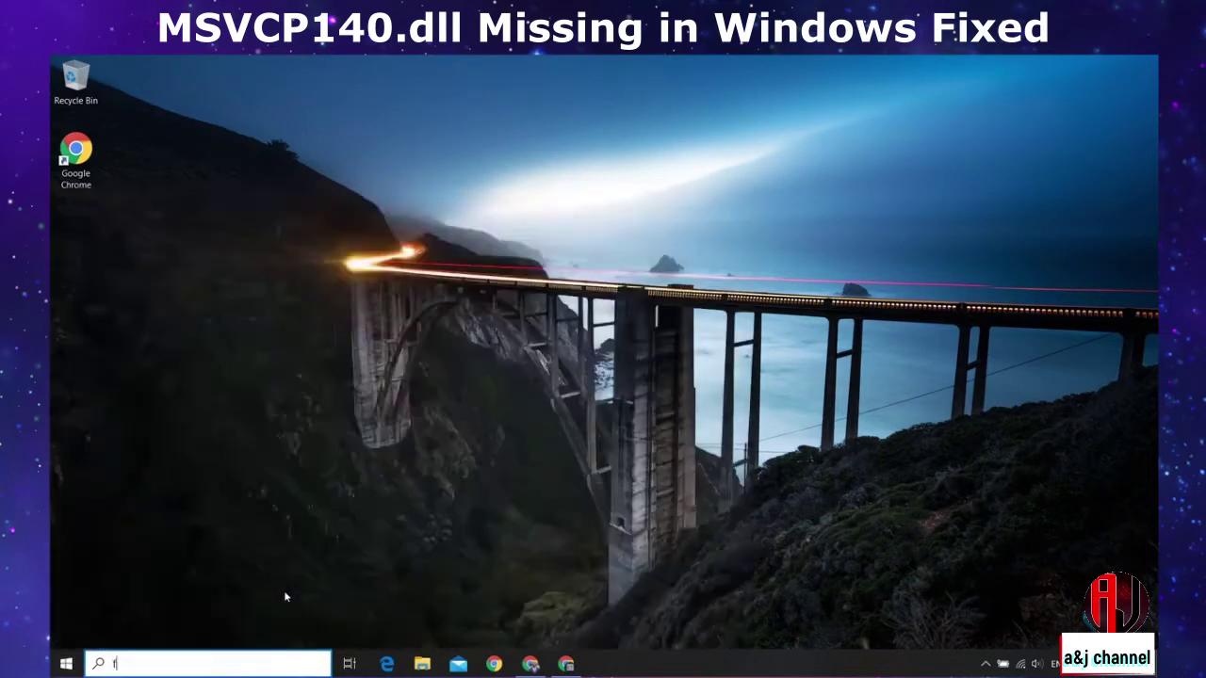
type("ile explorer")
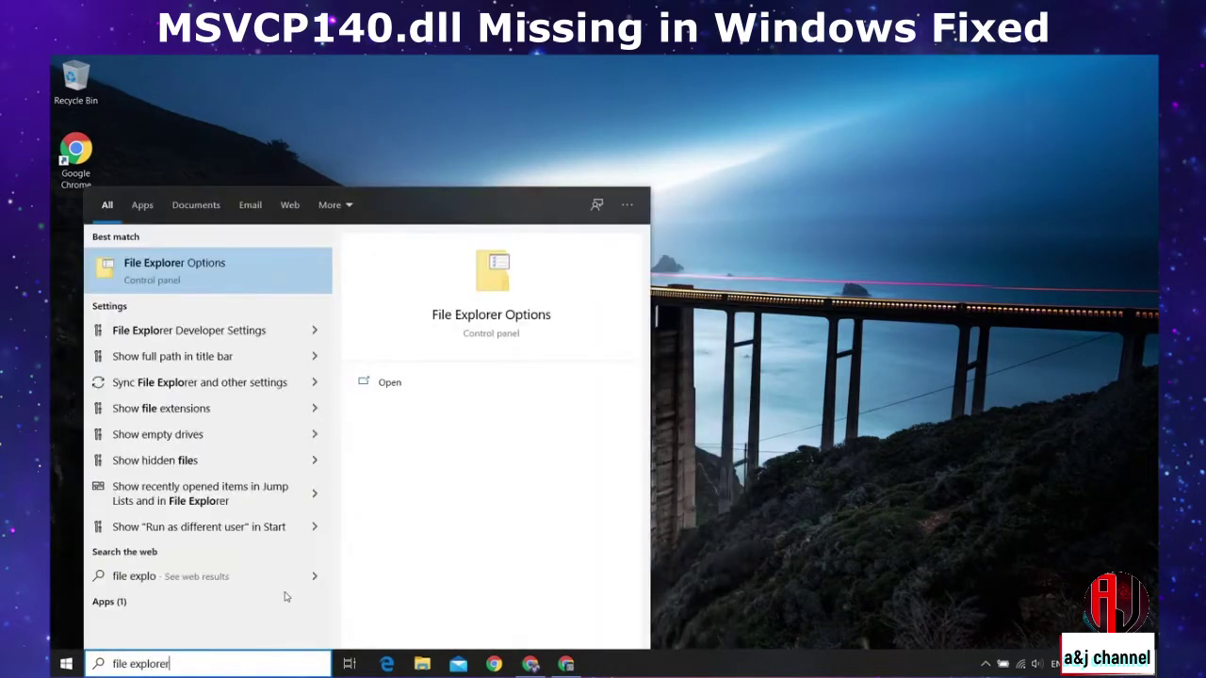
type(" op")
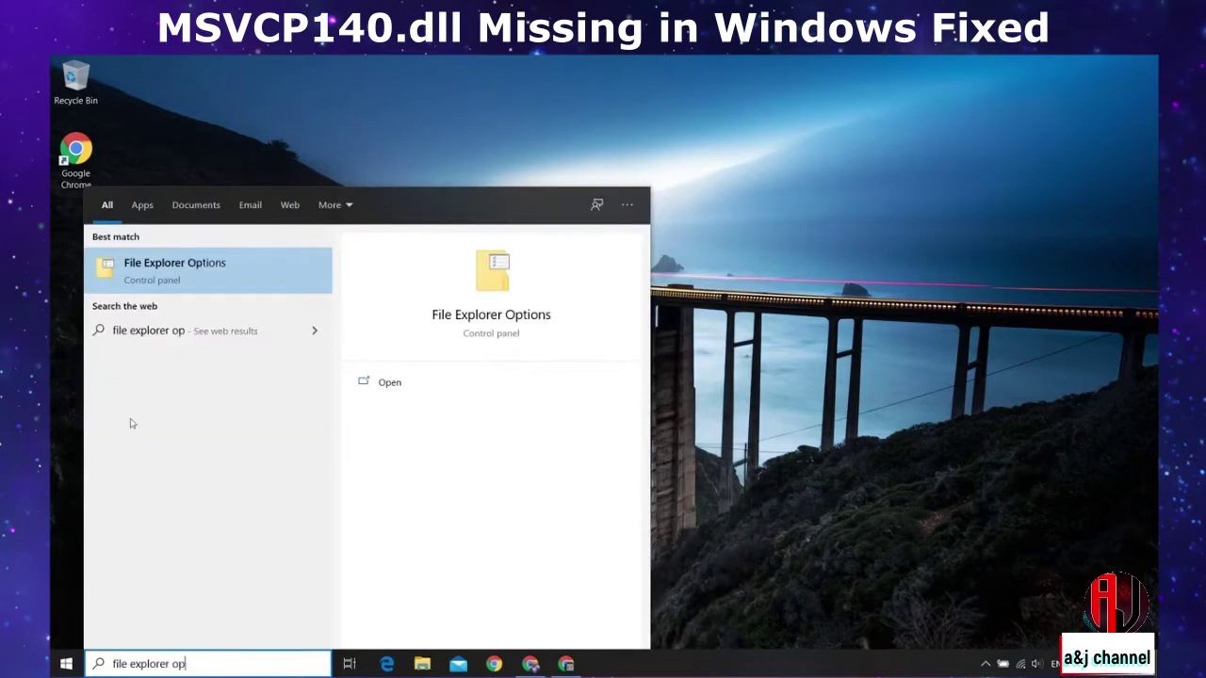
left_click(181, 272)
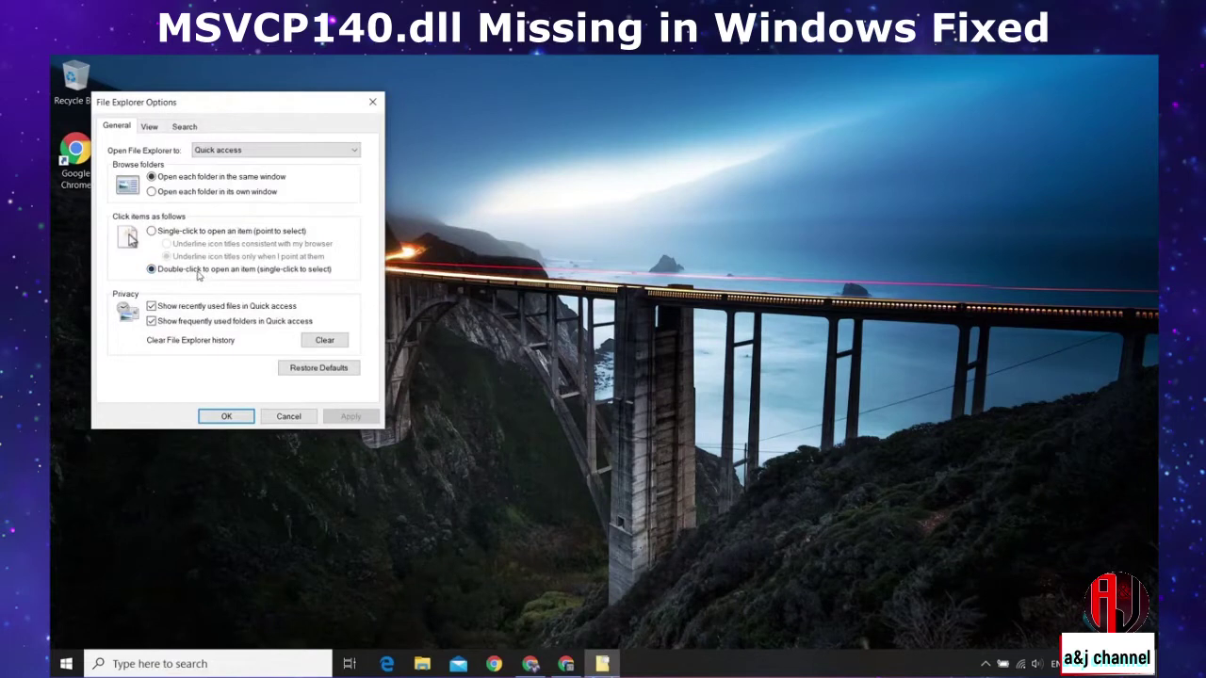
- Set the advanced view settings to show hidden files, folders, and drives, applying the change and closing File Explorer Options
left_click(150, 128)
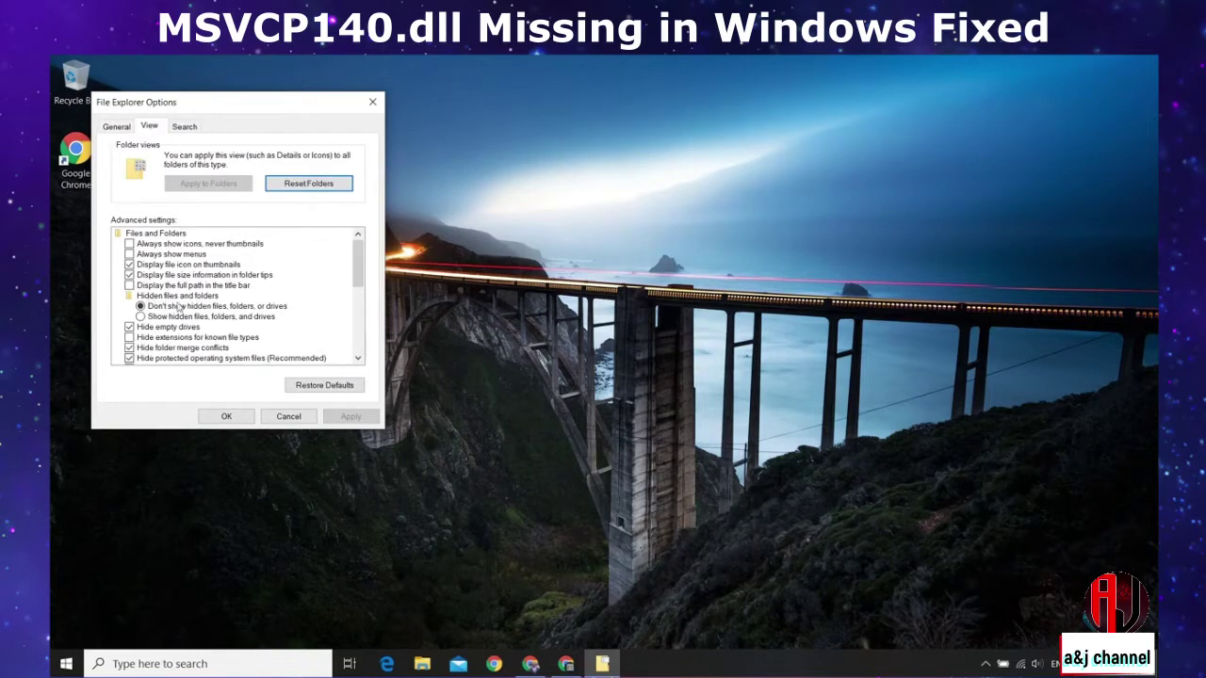
left_click(141, 317)
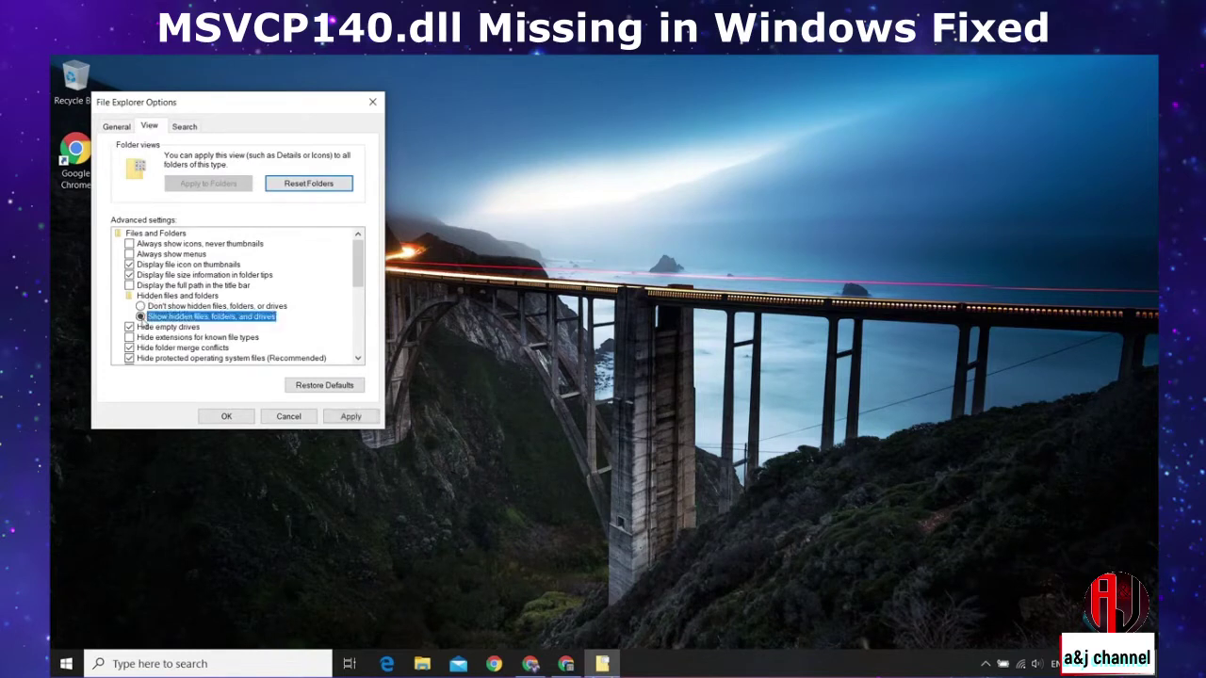
left_click(352, 419)
left_click(247, 419)
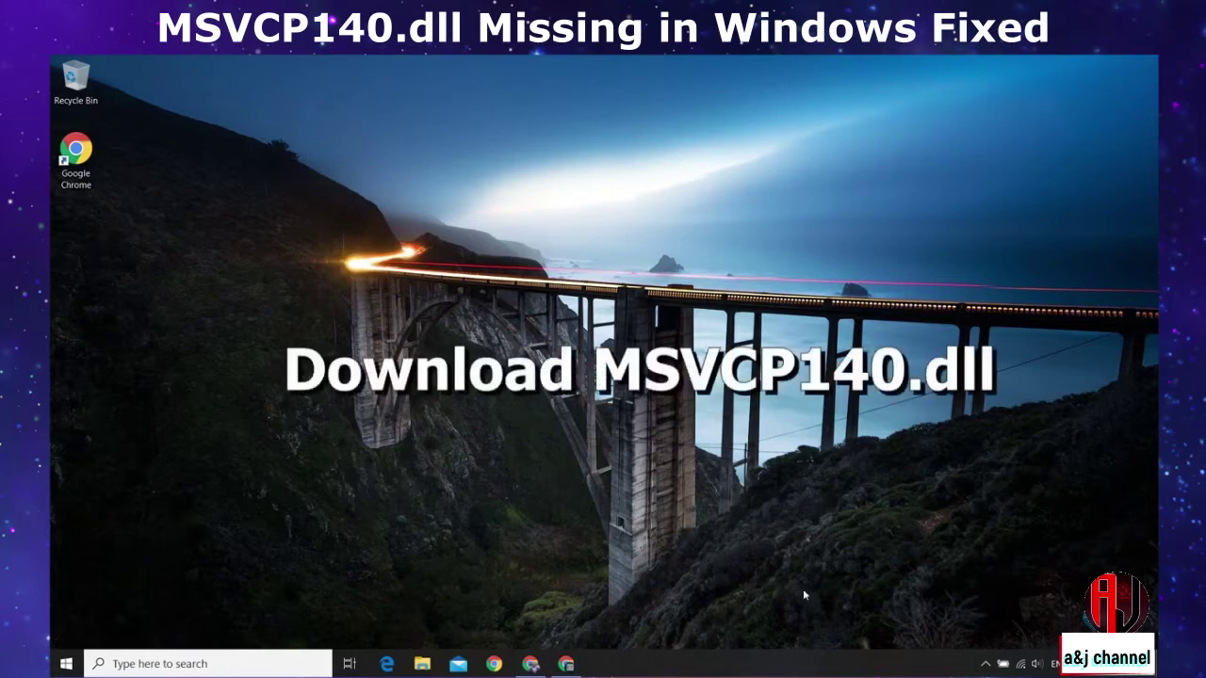
- Switch to Chrome, search Google for "download msvcp140.dll", and open the DLL-files.com result
left_click(566, 663)
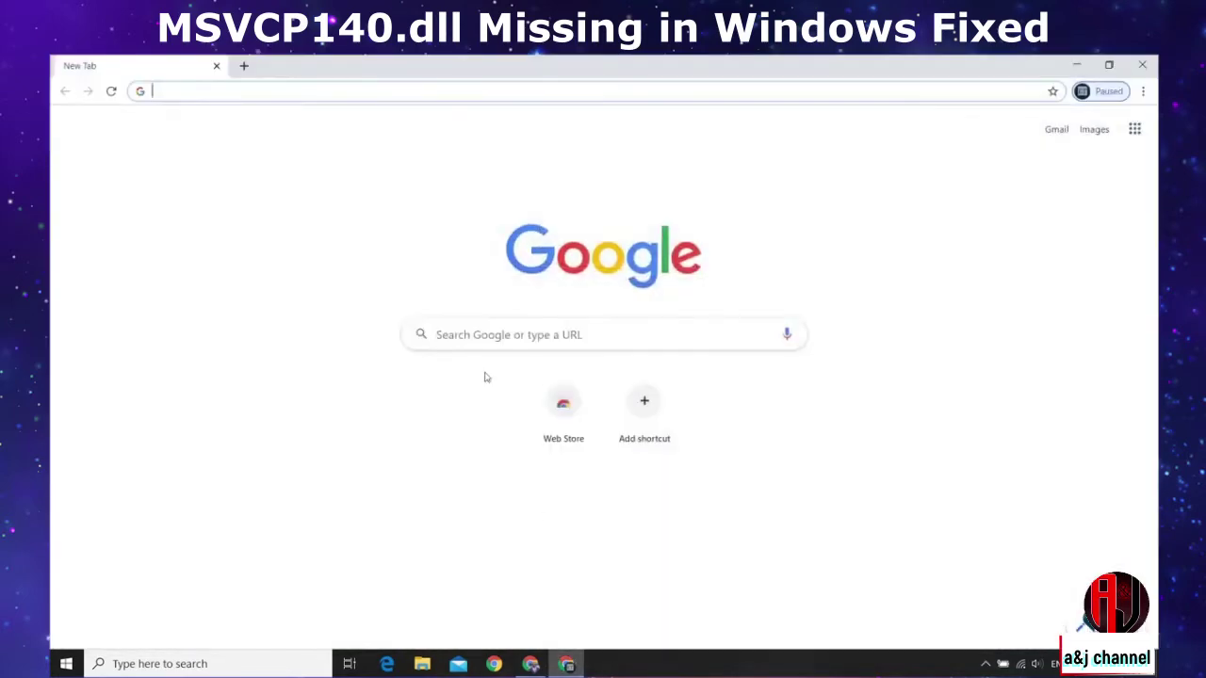
left_click(338, 95)
type("download msv")
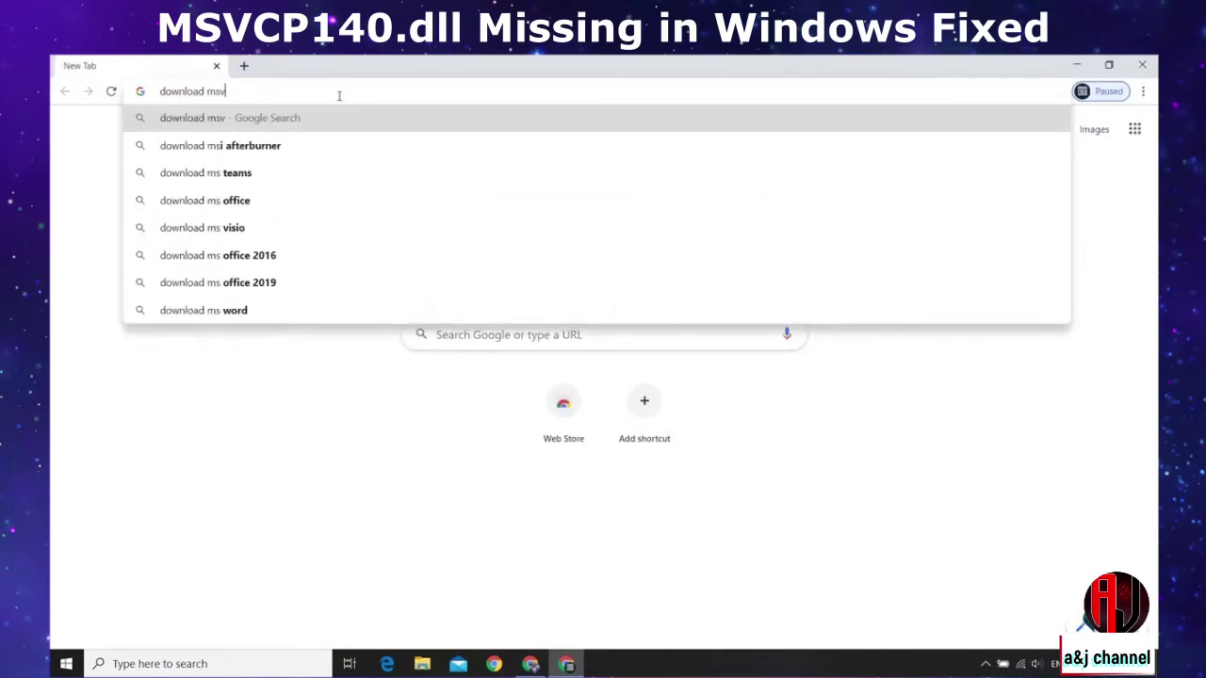
type("cp140.dll")
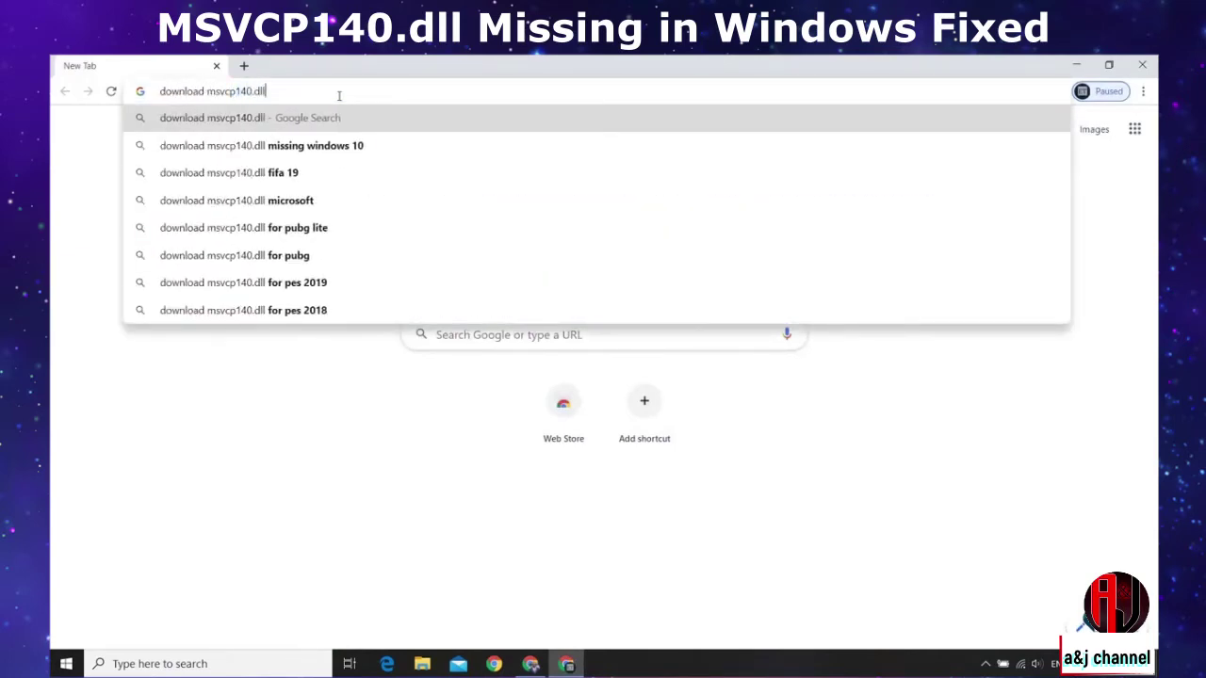
key("Return")
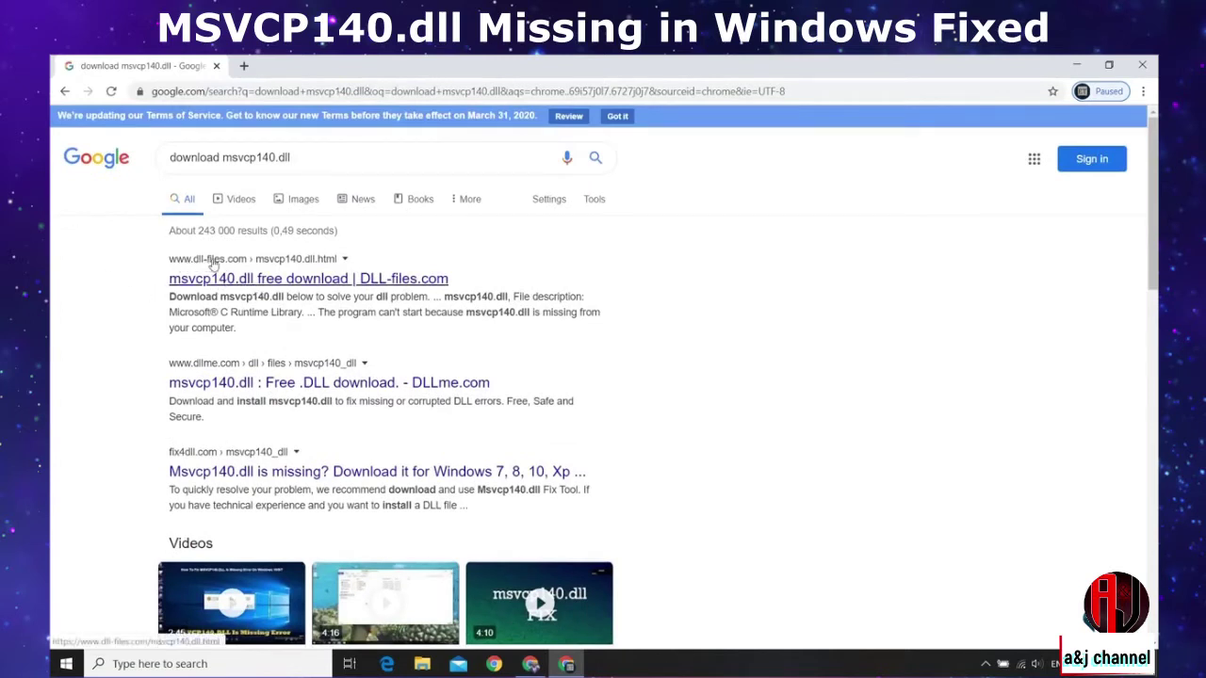
left_click(273, 281)
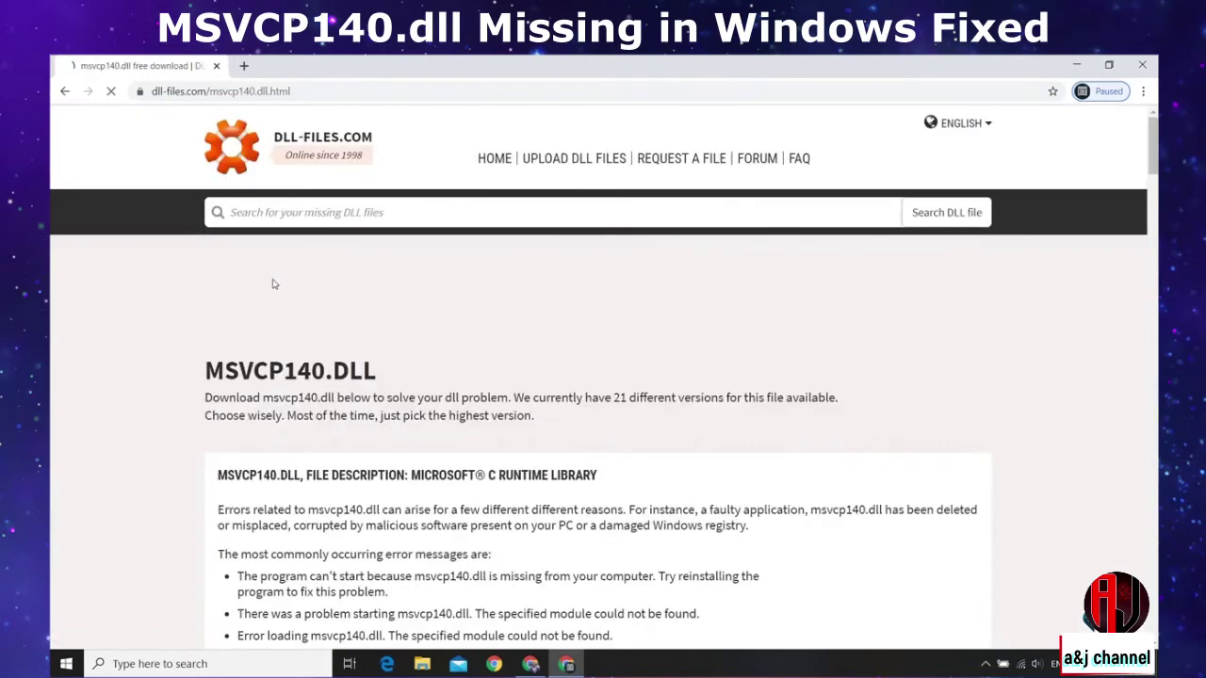
- Check the computer's system properties for its architecture, and download the 64-bit msvcp140.dll, version 14.24.28127.4, from DLL-files.com
scroll(195, 349, "down", 5)
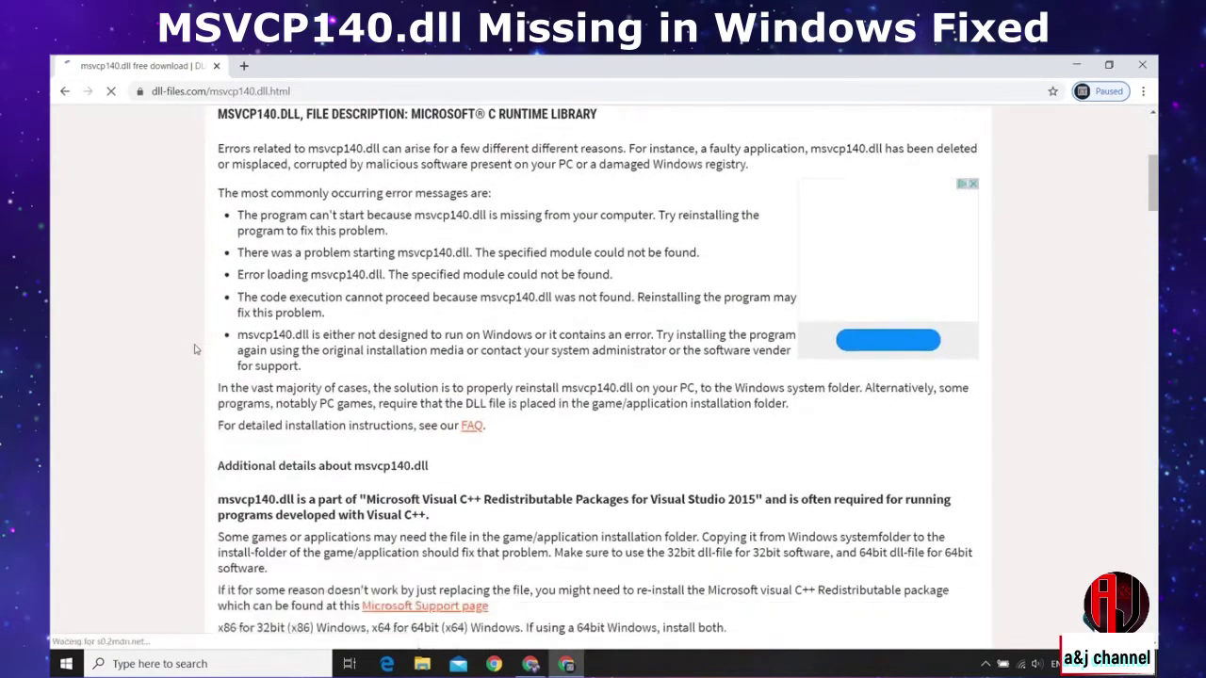
scroll(195, 348, "down", 8)
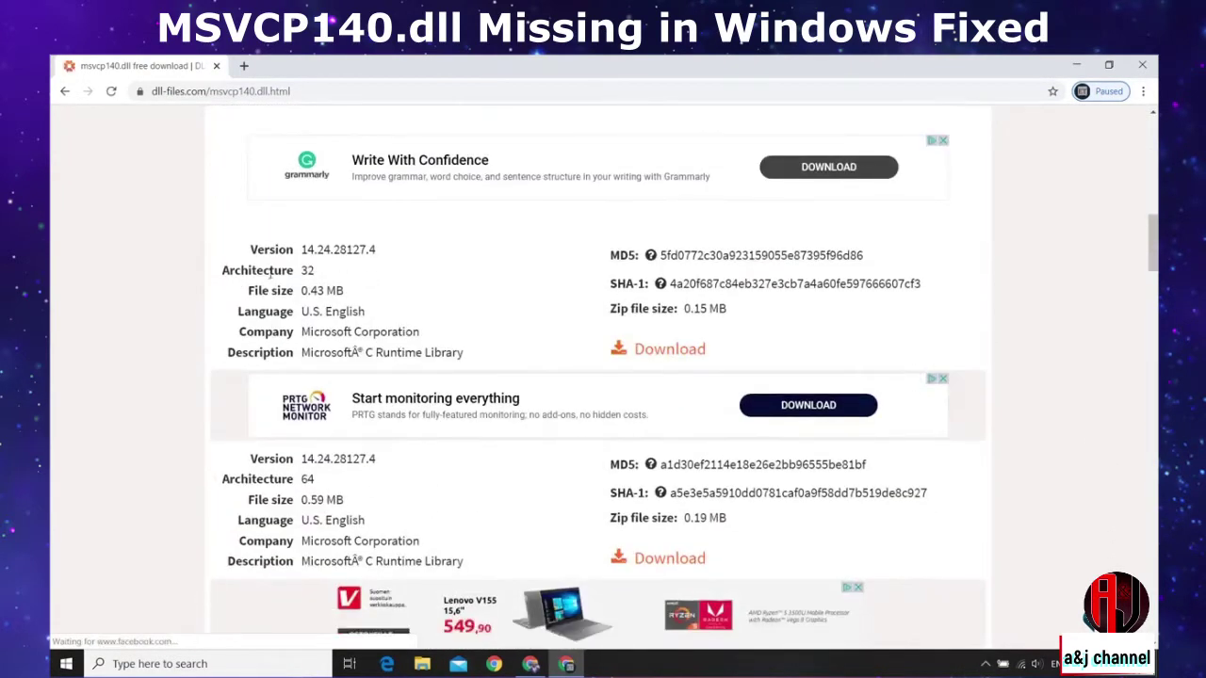
scroll(151, 381, "down", 1)
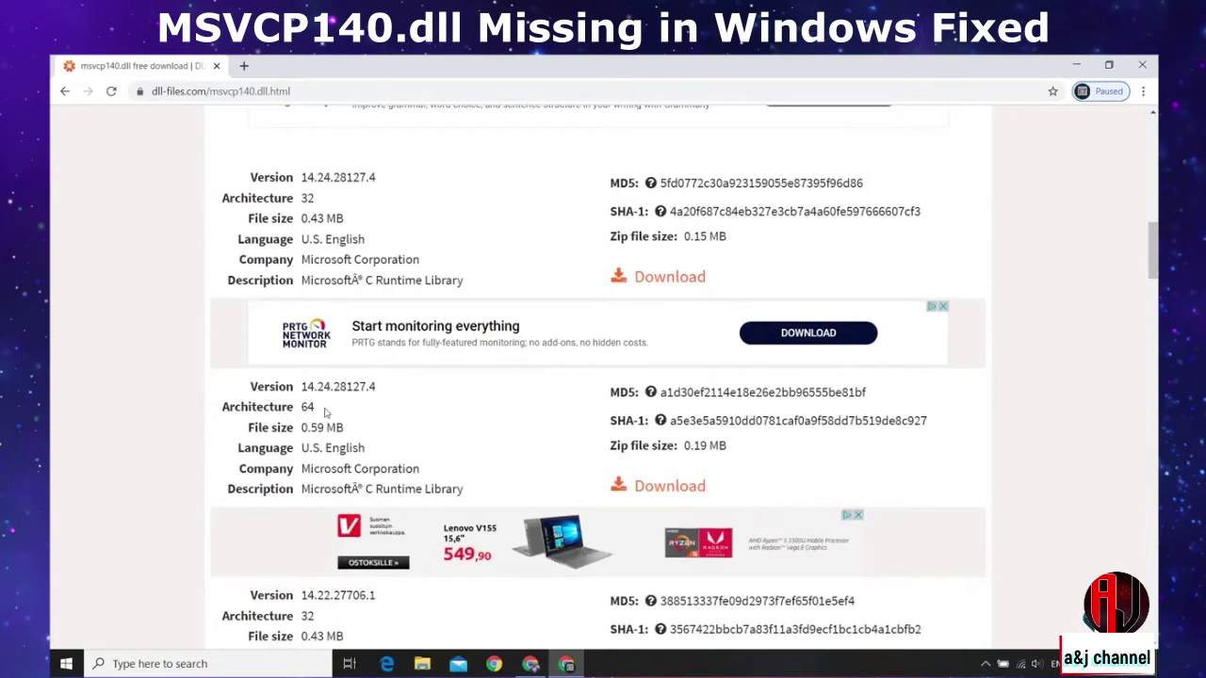
key("super+e")
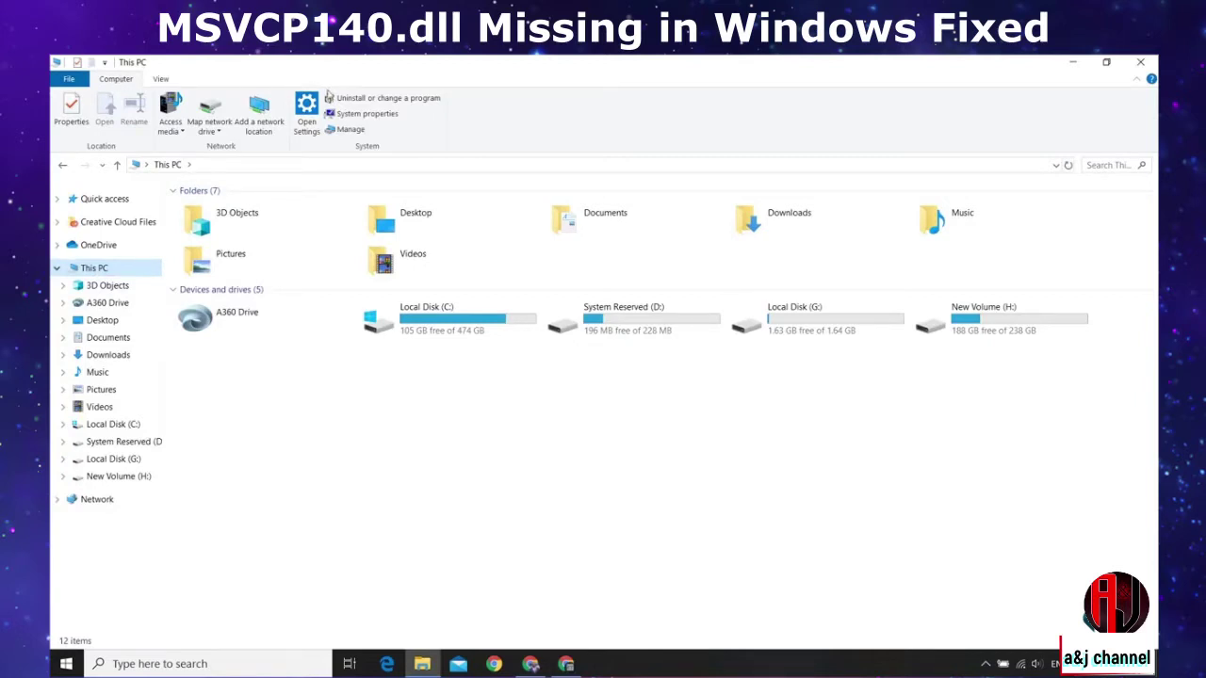
left_click(363, 121)
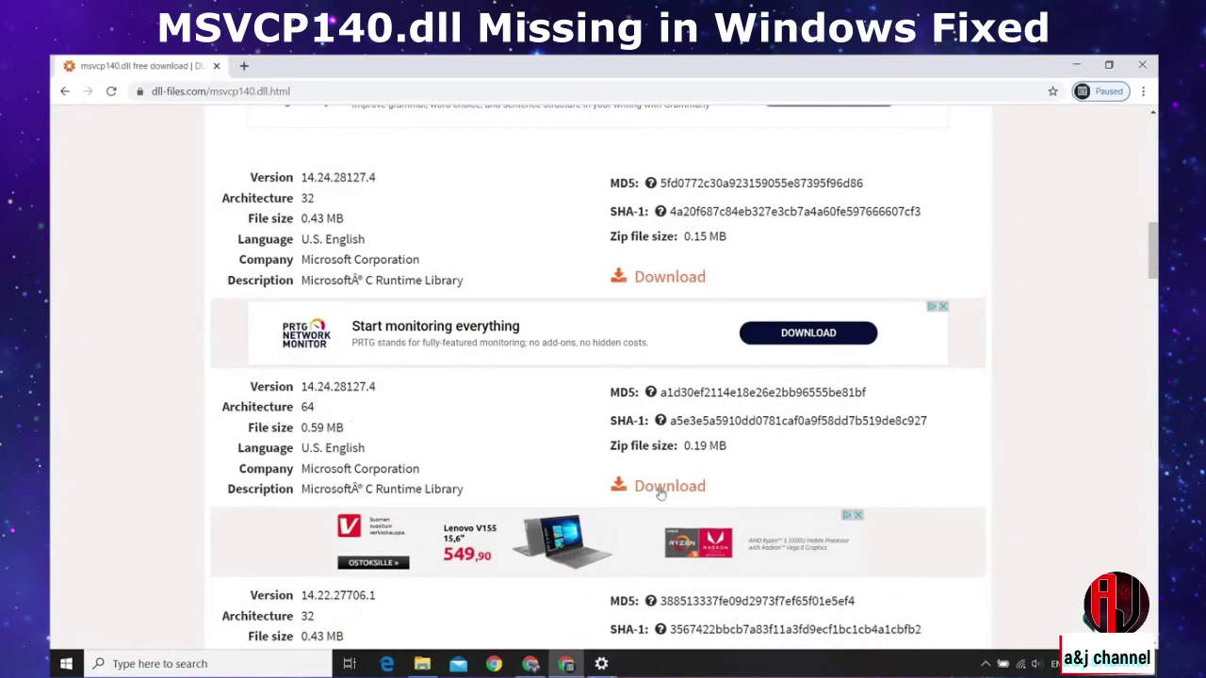
left_click(660, 491)
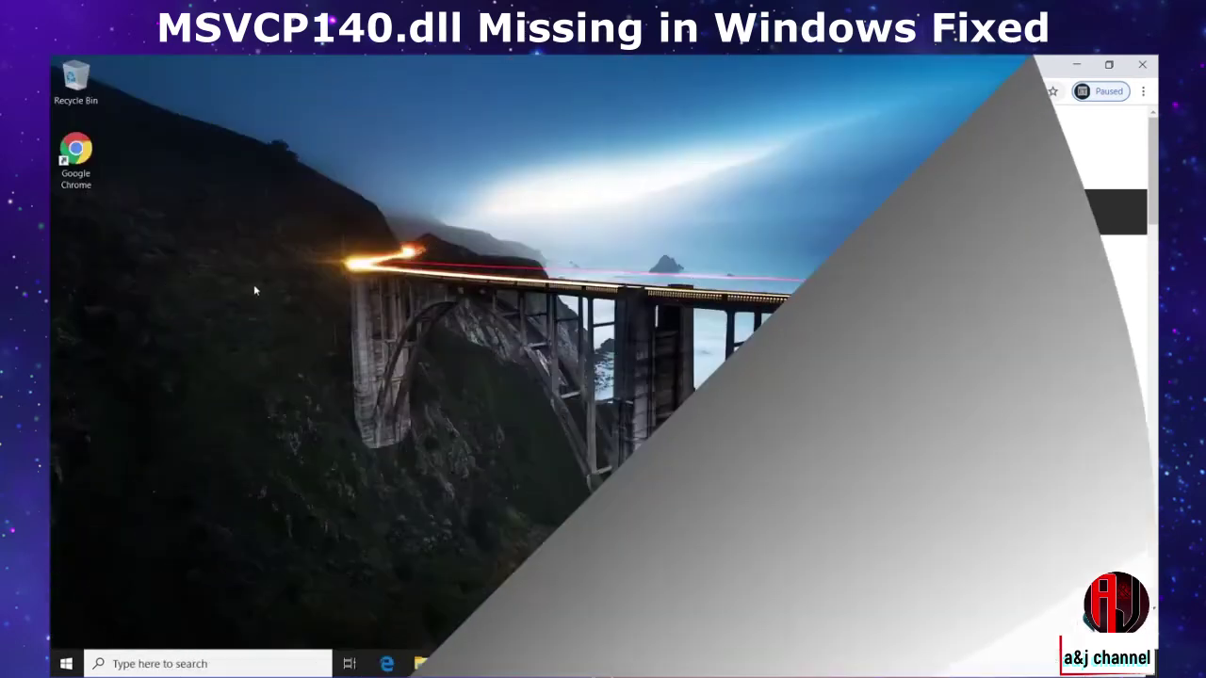
- Paste the downloaded msvcp140.zip onto the desktop and place its icon lower in the first icon column
right_click(254, 284)
left_click(154, 373)
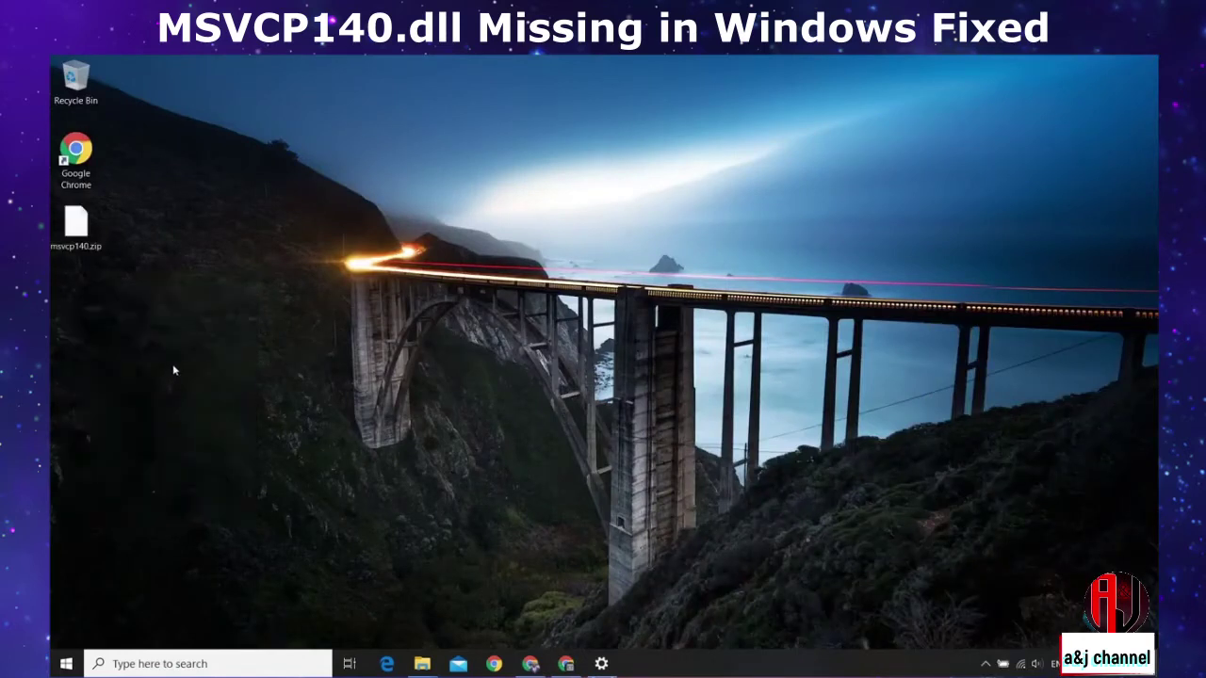
left_click_drag(247, 303, 106, 287)
- Extract all files from msvcp140.zip into an msvcp140 folder on the desktop, with the extracted files shown when complete
right_click(93, 293)
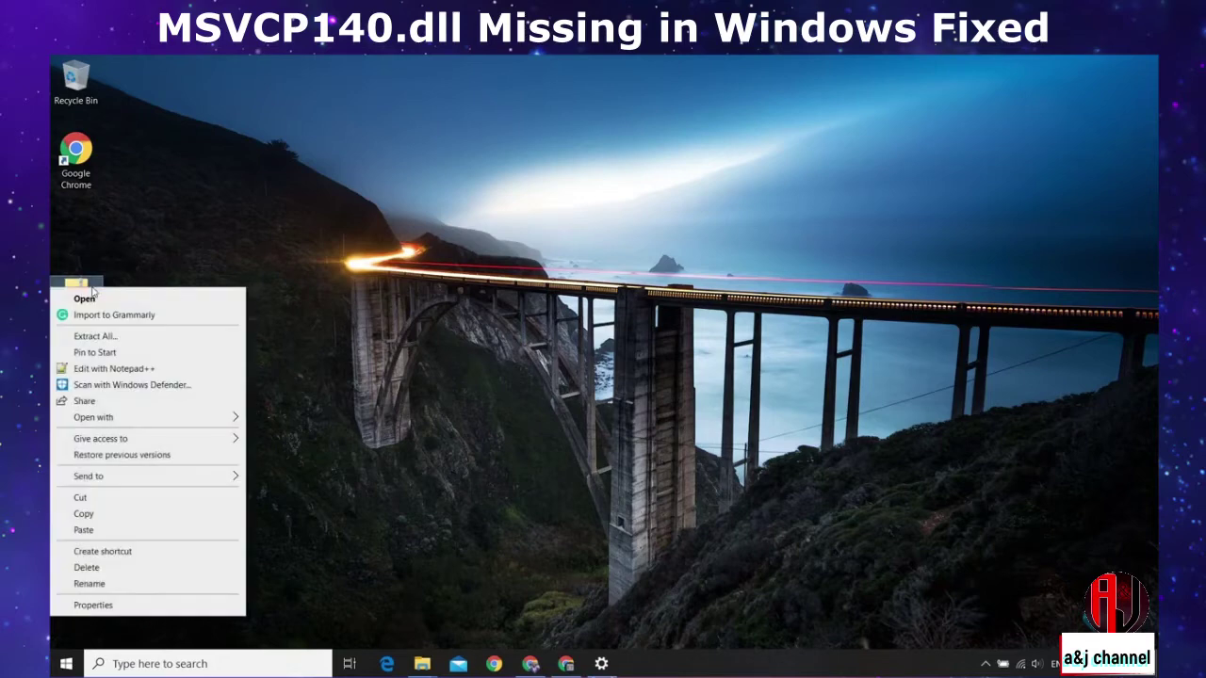
left_click(98, 337)
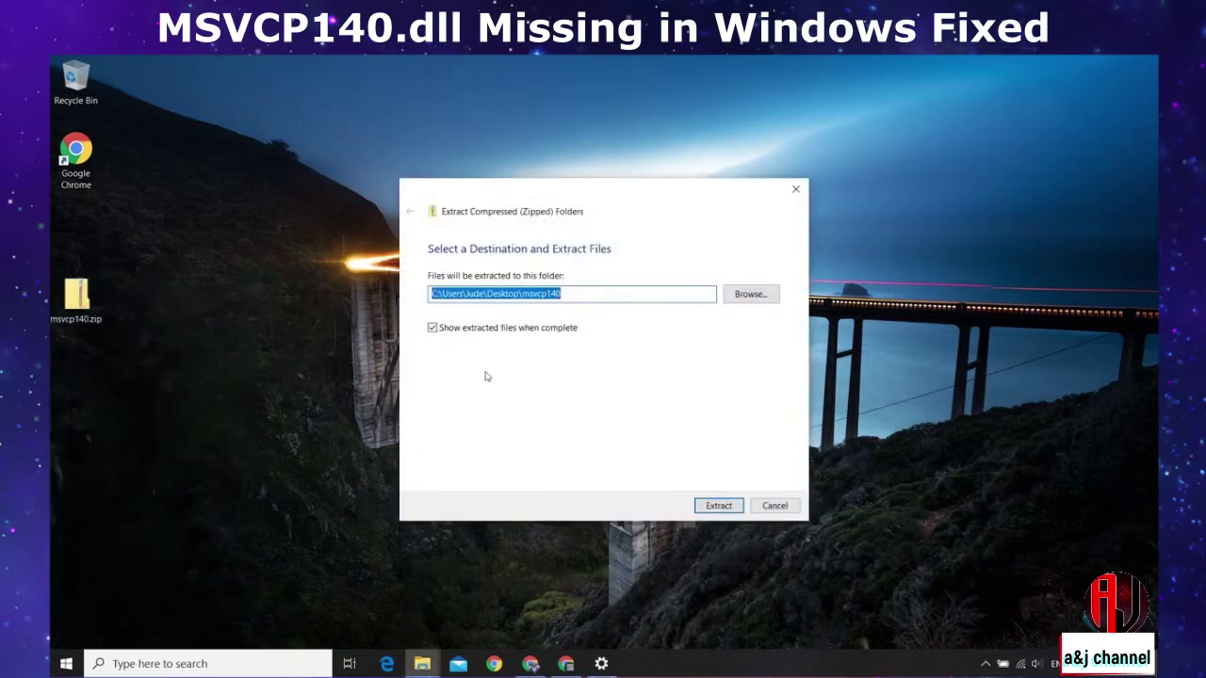
left_click(711, 507)
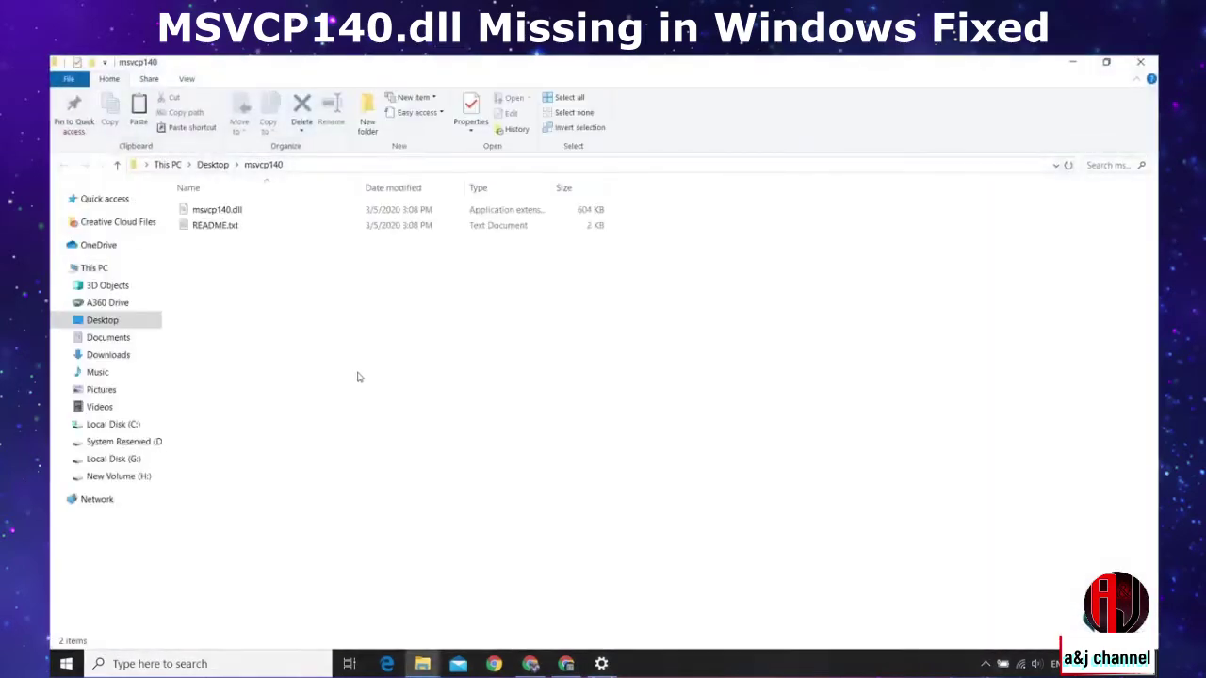
- Copy the extracted msvcp140.dll file to the clipboard
left_click(254, 215)
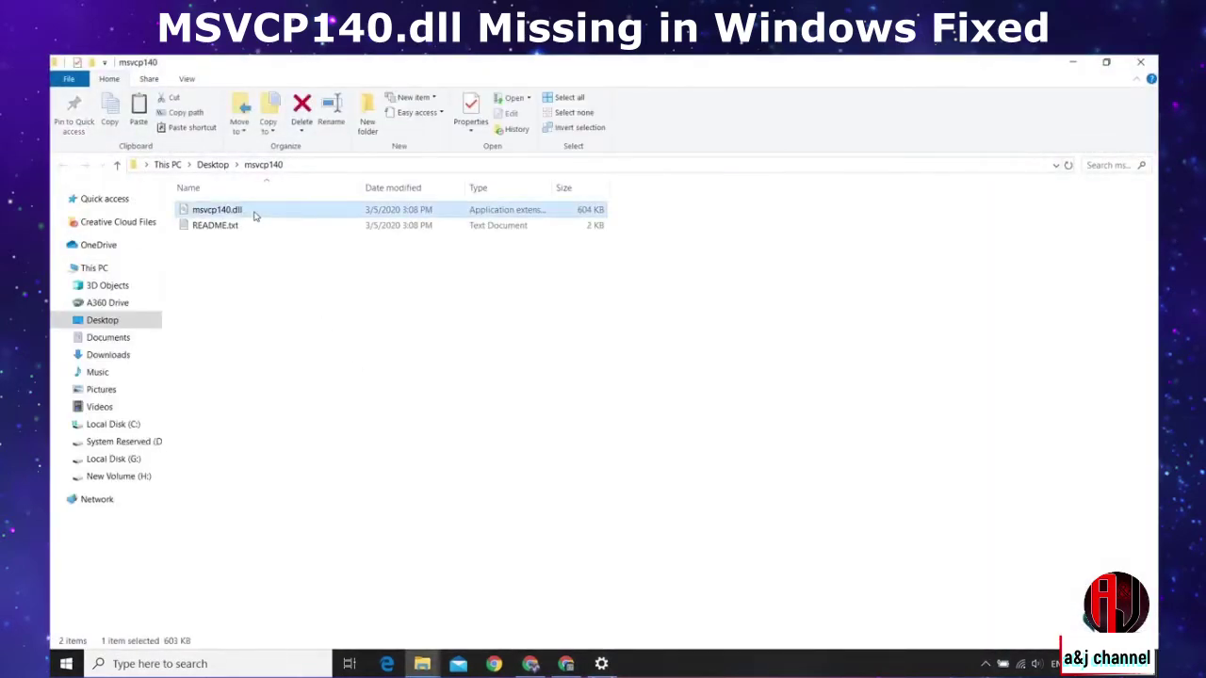
right_click(255, 215)
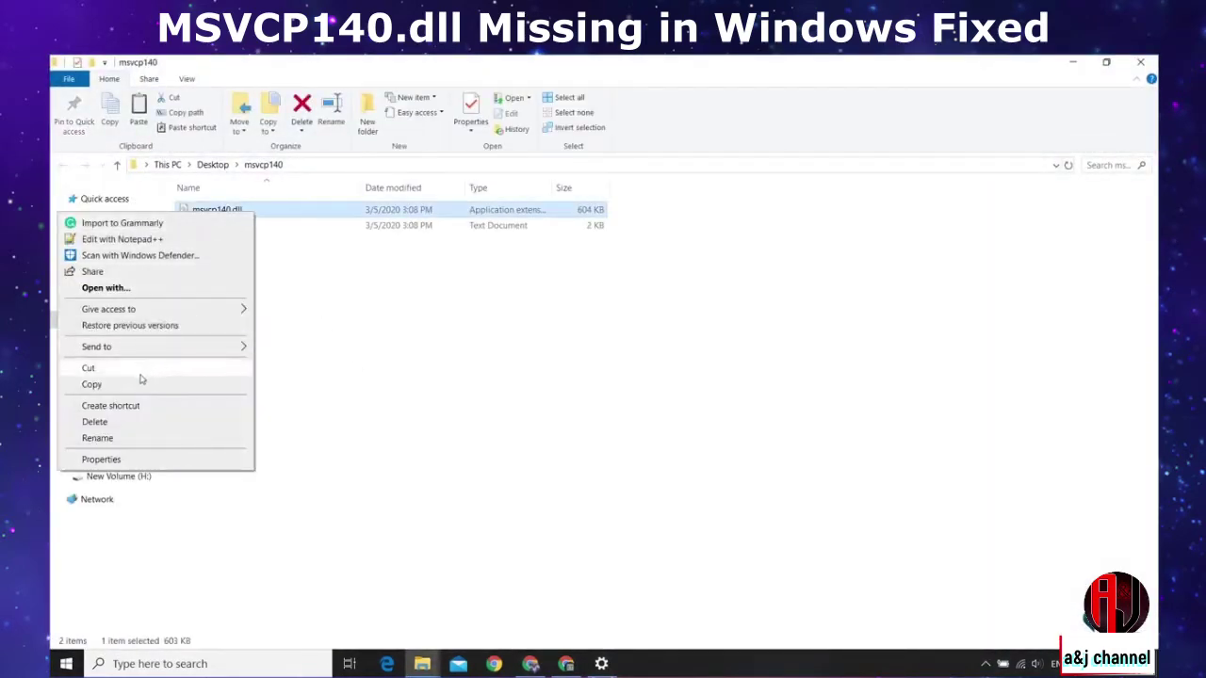
left_click(135, 384)
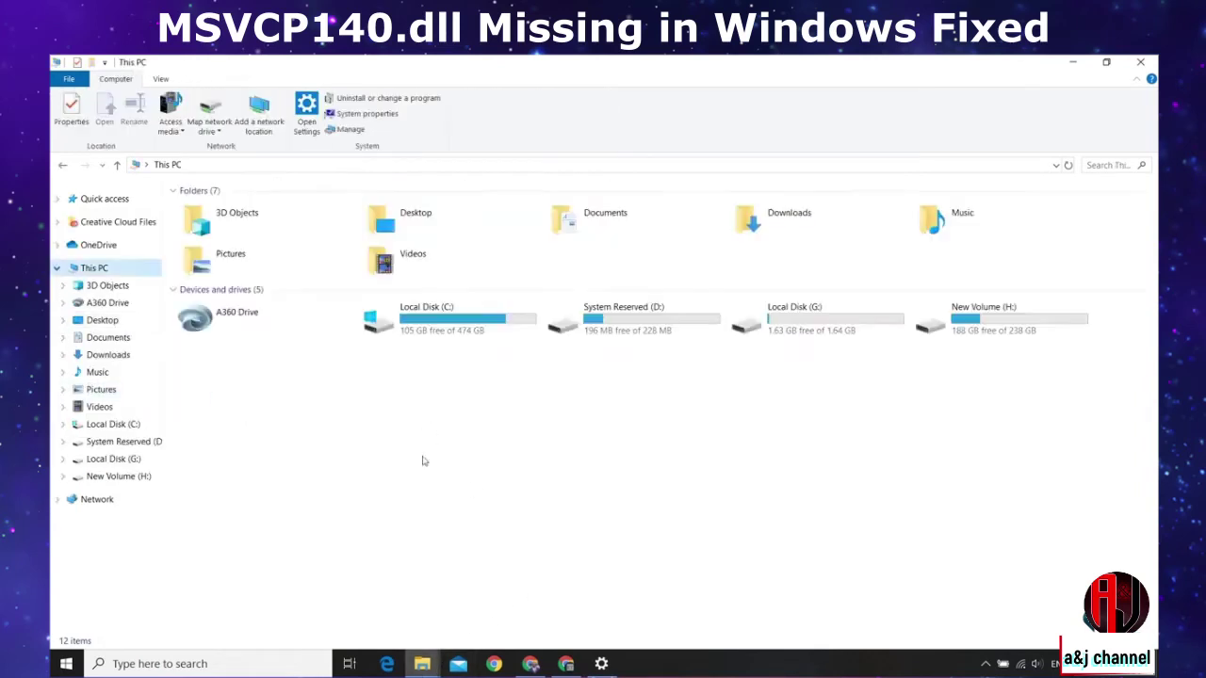
- Go from This PC to Local Disk (C:) and open the System32 folder inside Windows
double_click(443, 321)
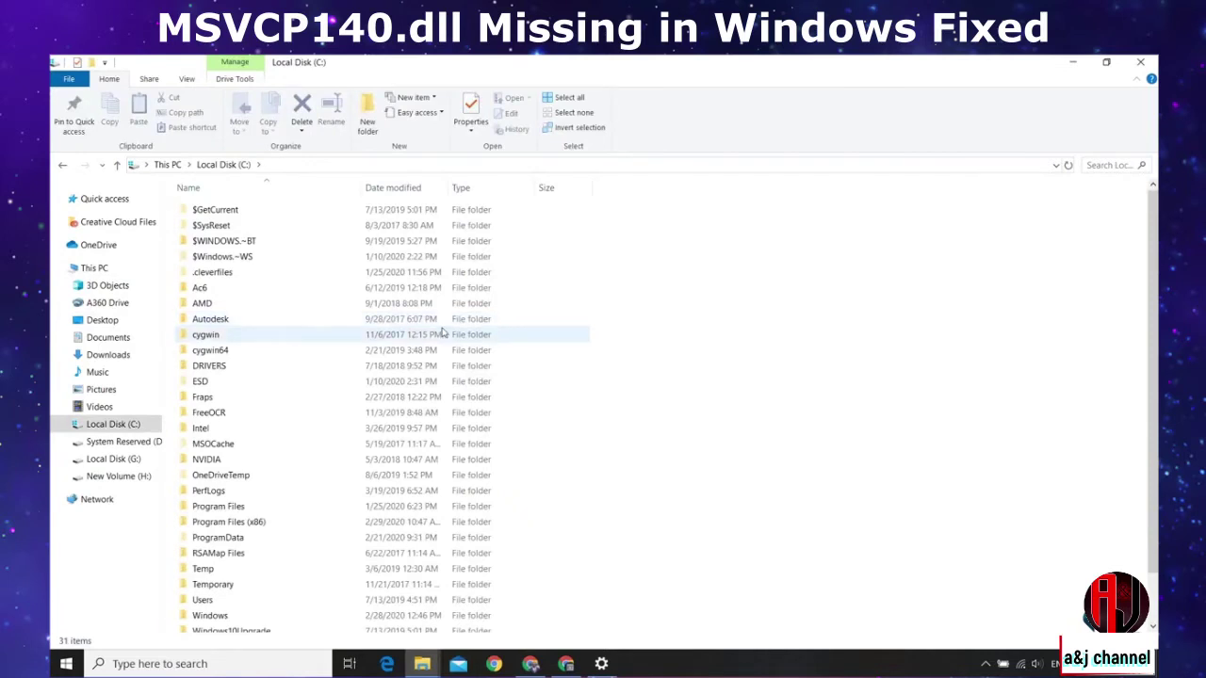
scroll(443, 332, "down", 1)
double_click(252, 564)
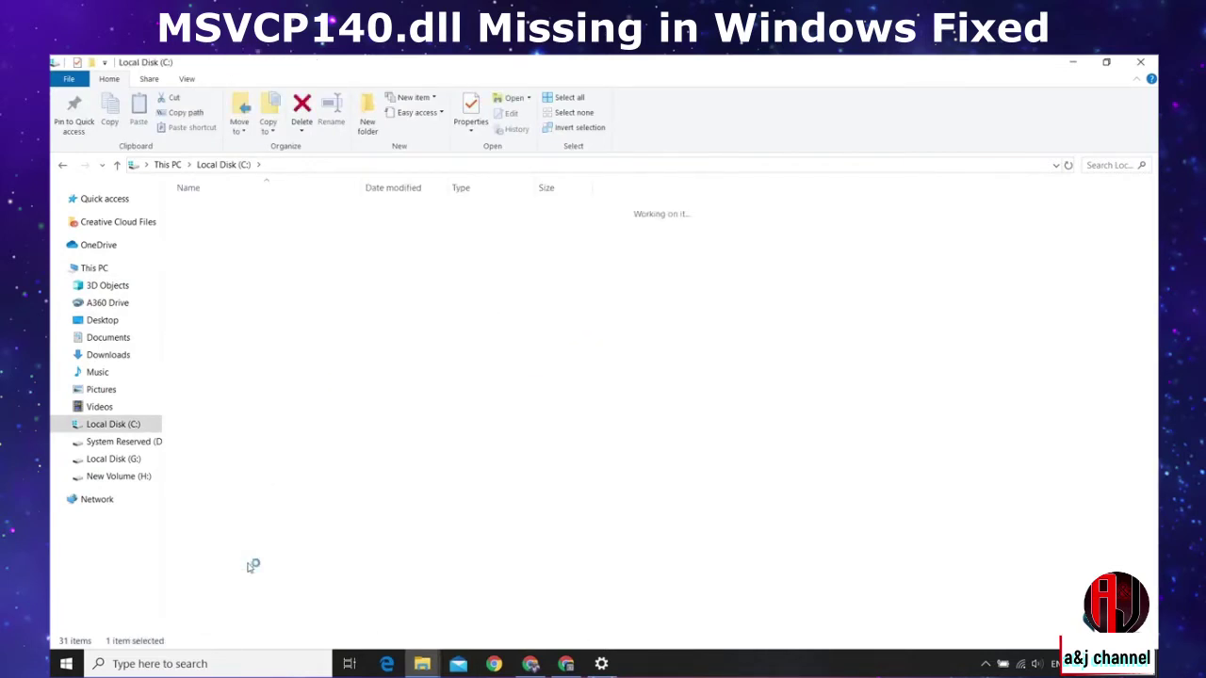
scroll(271, 471, "down", 3)
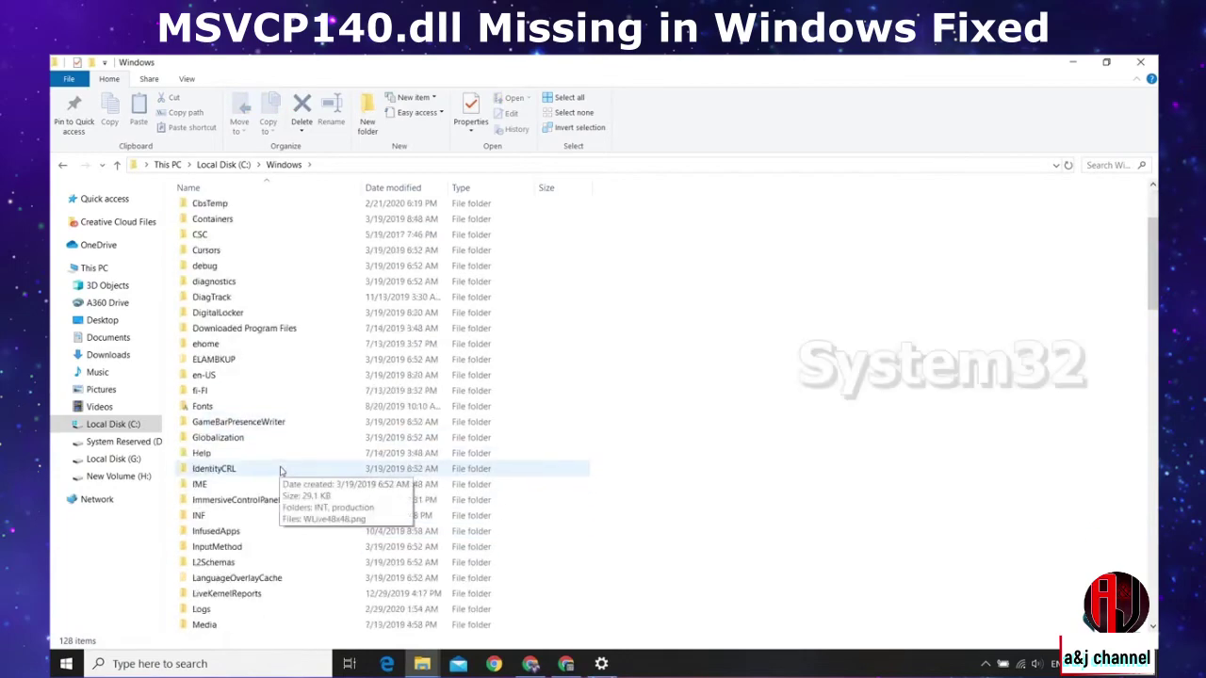
scroll(280, 469, "down", 12)
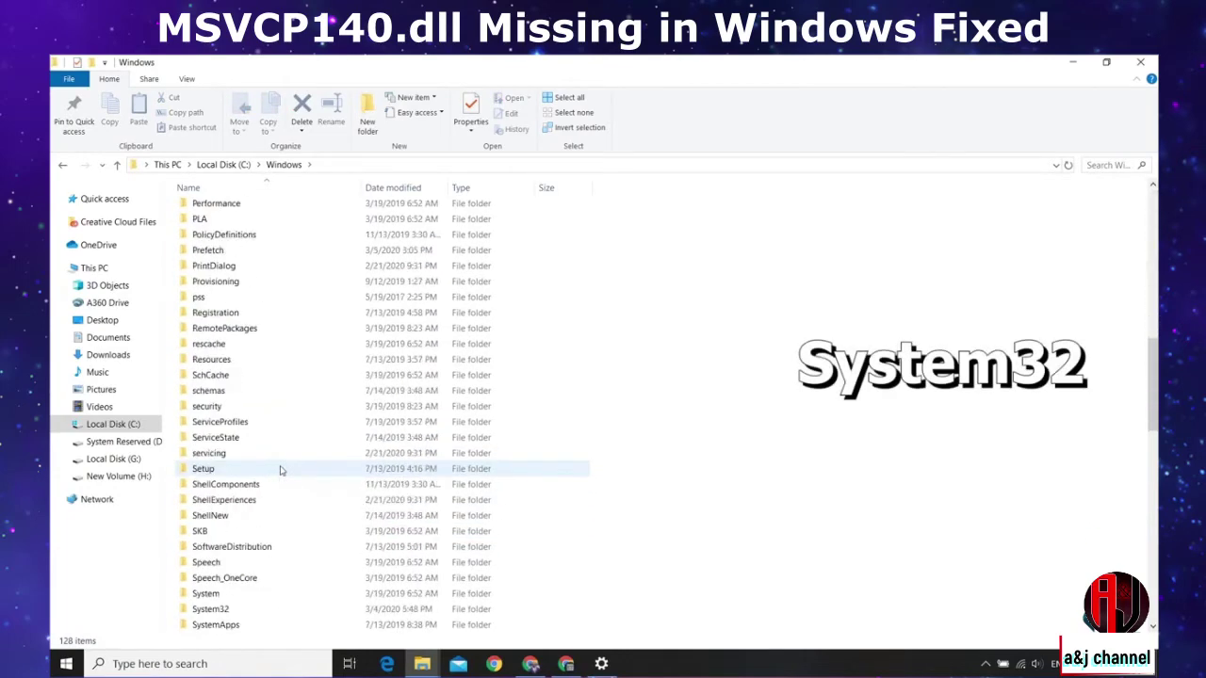
scroll(280, 469, "down", 2)
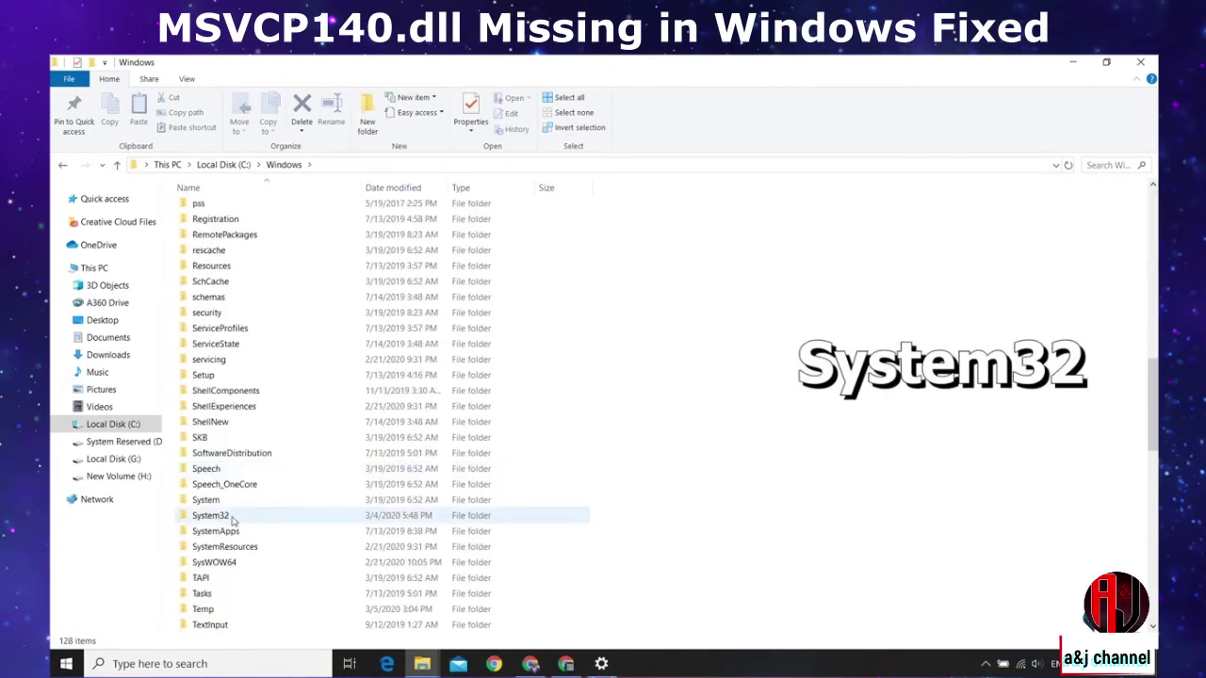
double_click(233, 520)
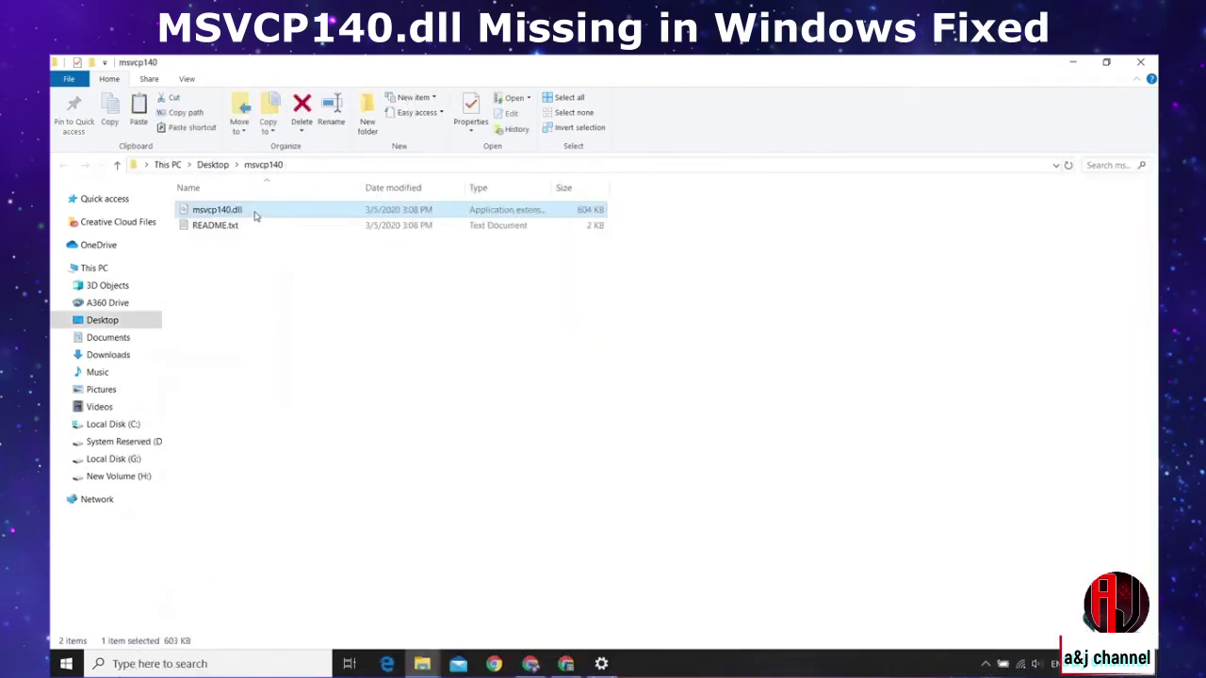
- Copy the extracted msvcp140.dll into C:\Windows\System32, granting administrator permission, and clear the selection
right_click(254, 216)
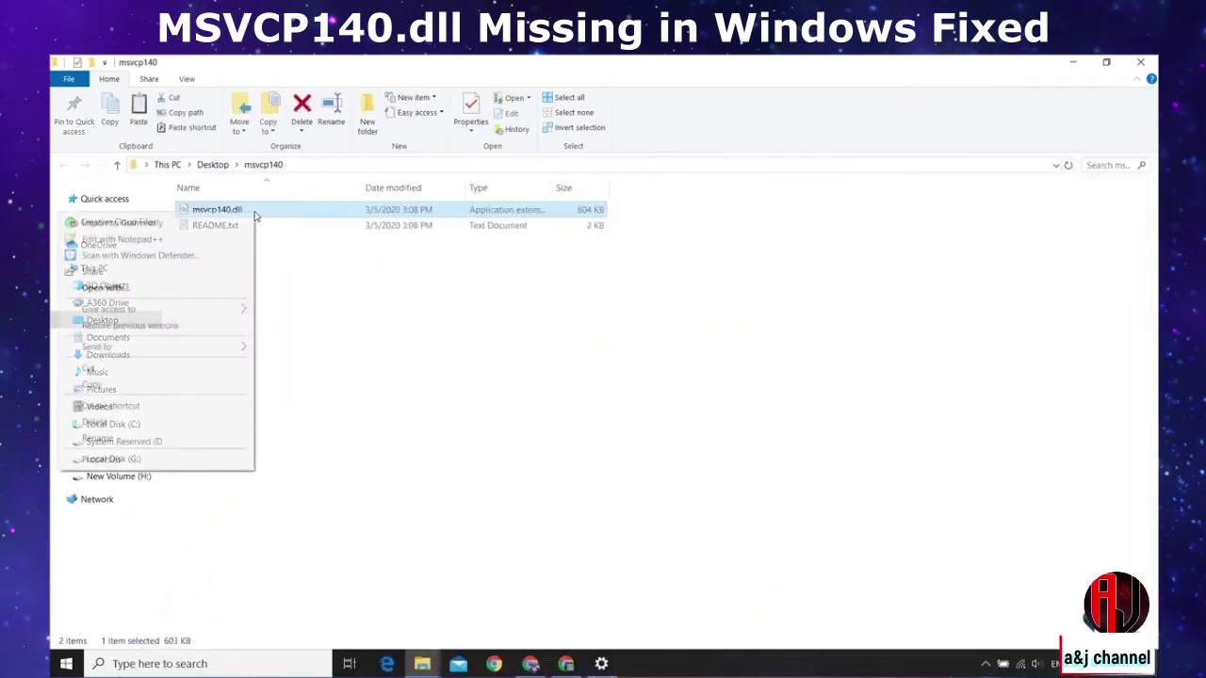
left_click(135, 385)
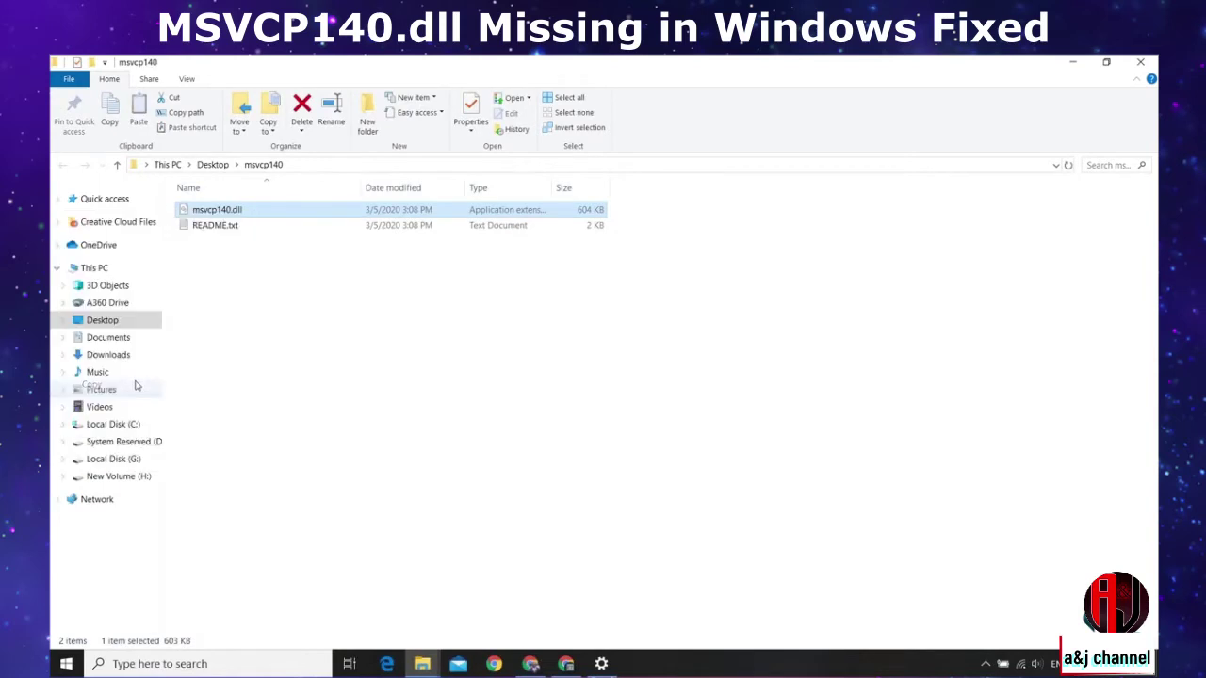
mouse_move(422, 663)
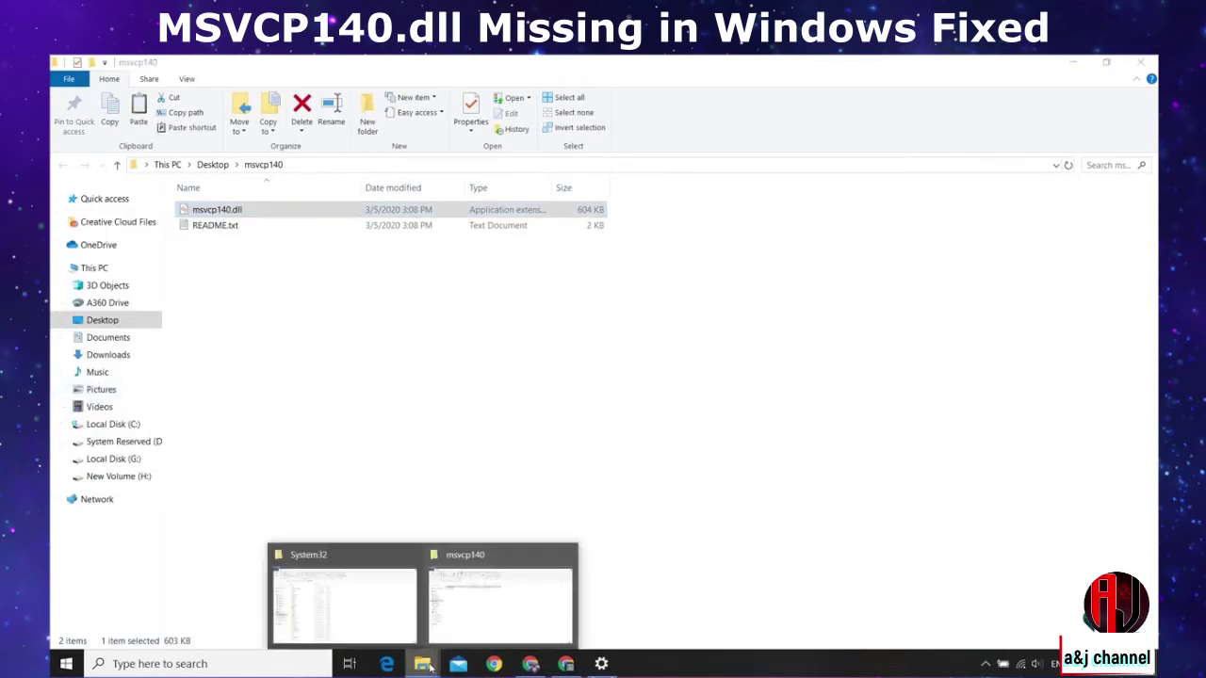
left_click(335, 597)
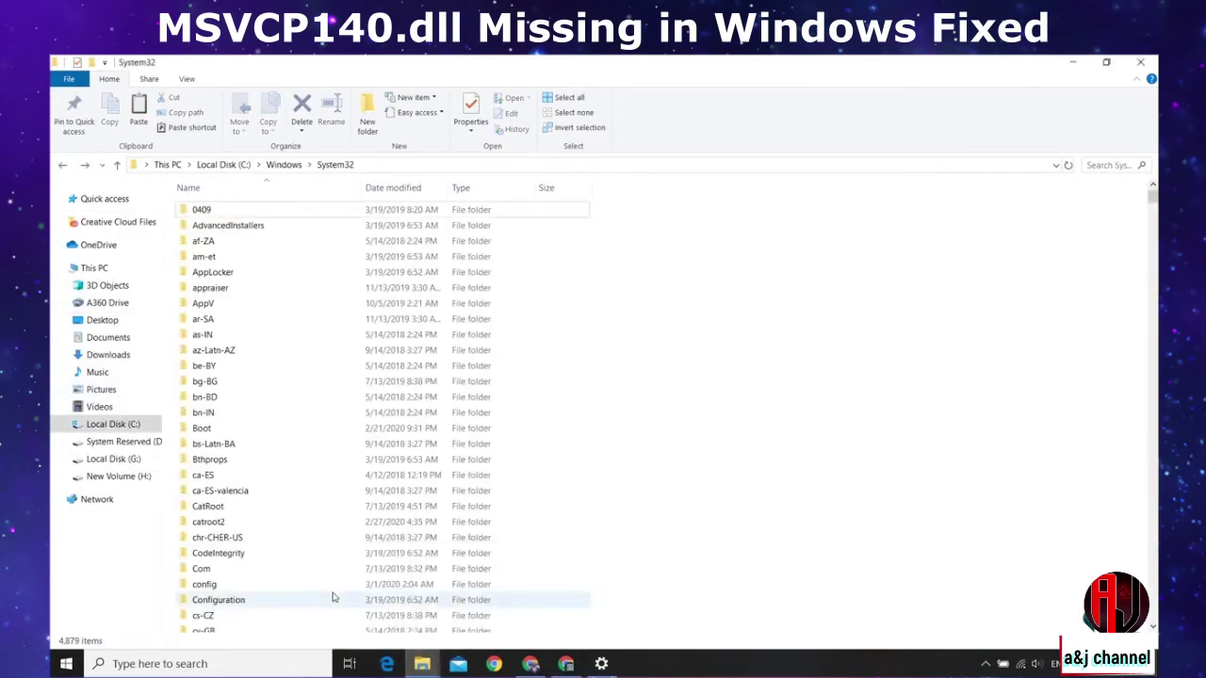
right_click(752, 400)
left_click(622, 497)
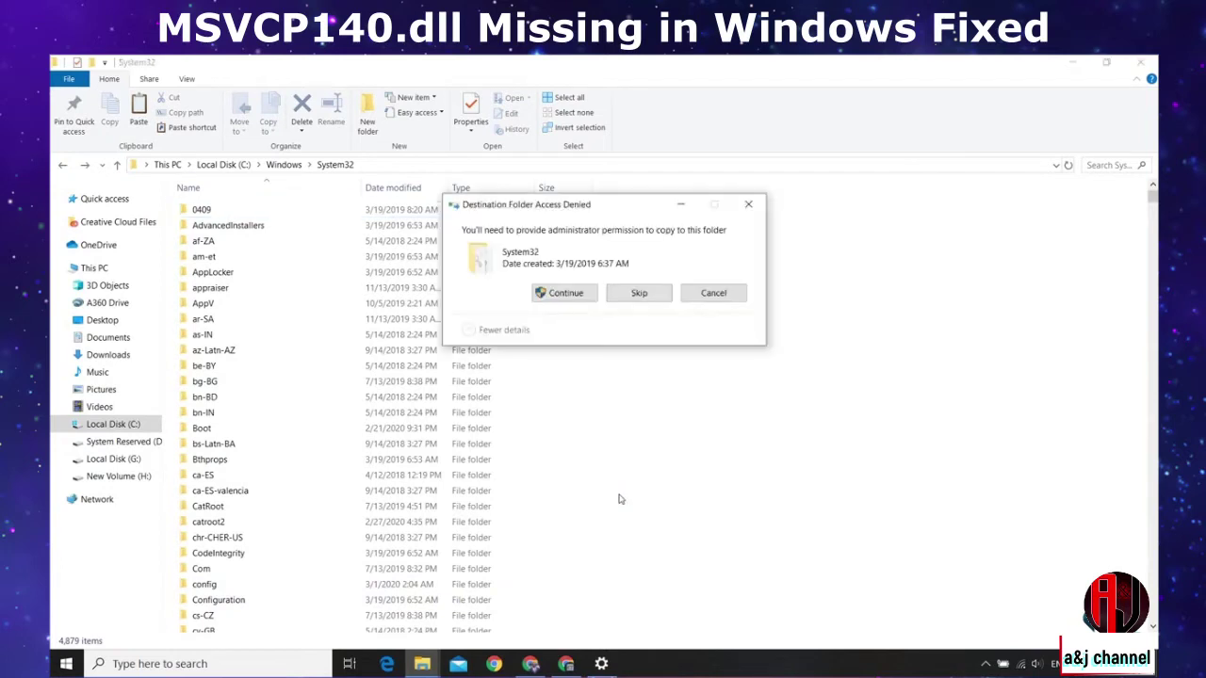
left_click(569, 300)
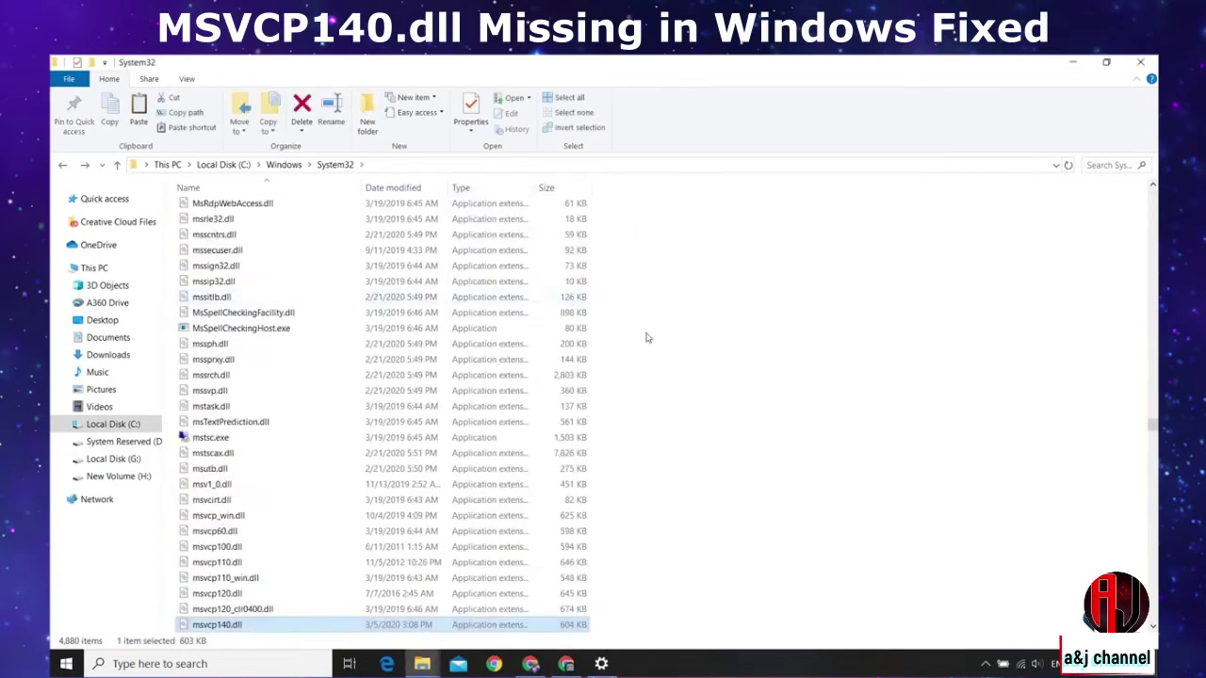
key("ctrl+space")
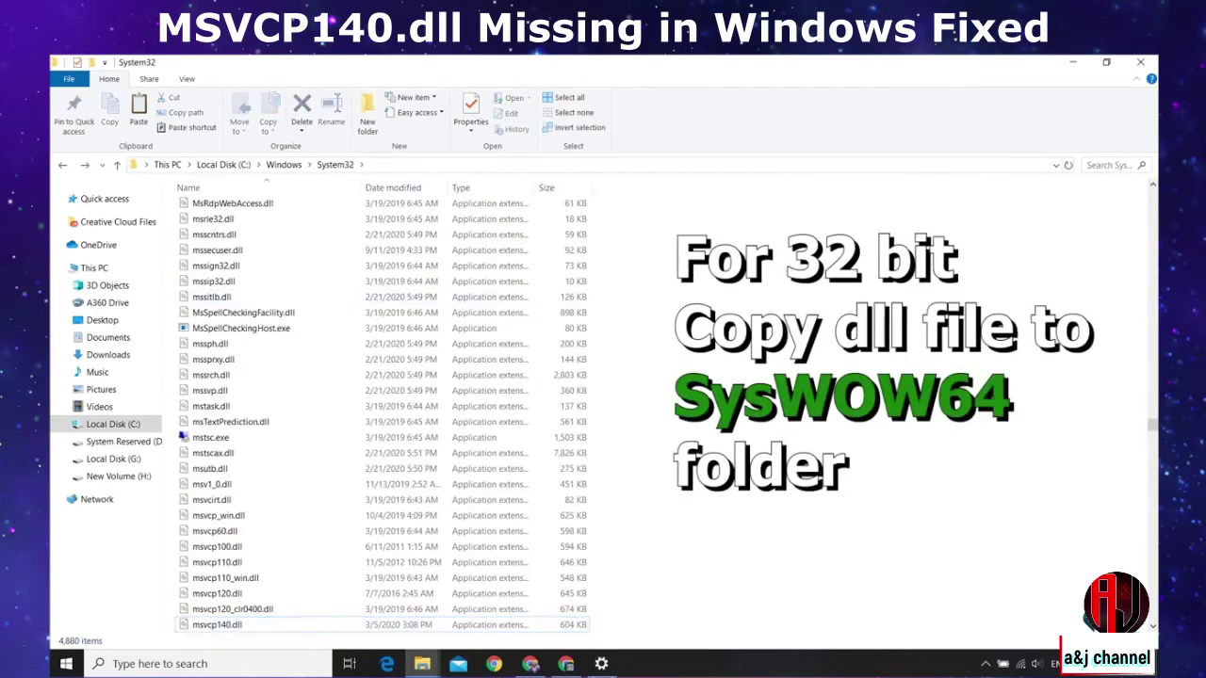
- Close the System32 and msvcp140 folder windows and restart the computer
left_click(1139, 63)
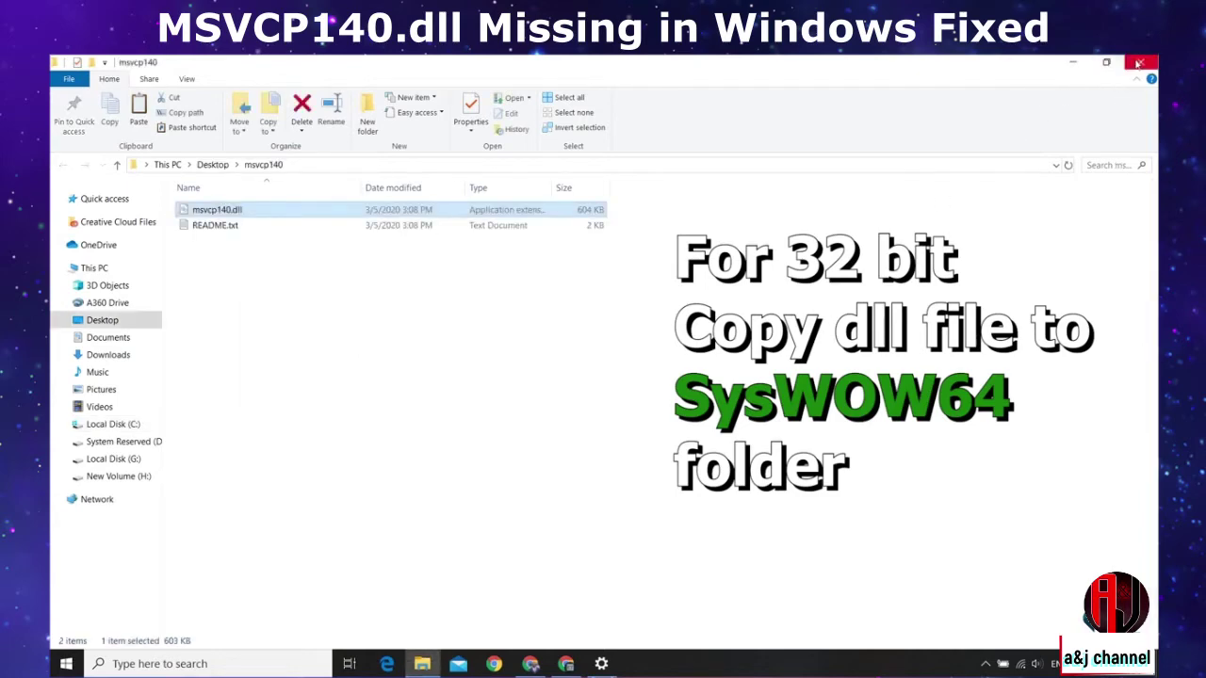
left_click(1139, 62)
left_click(68, 663)
left_click(66, 631)
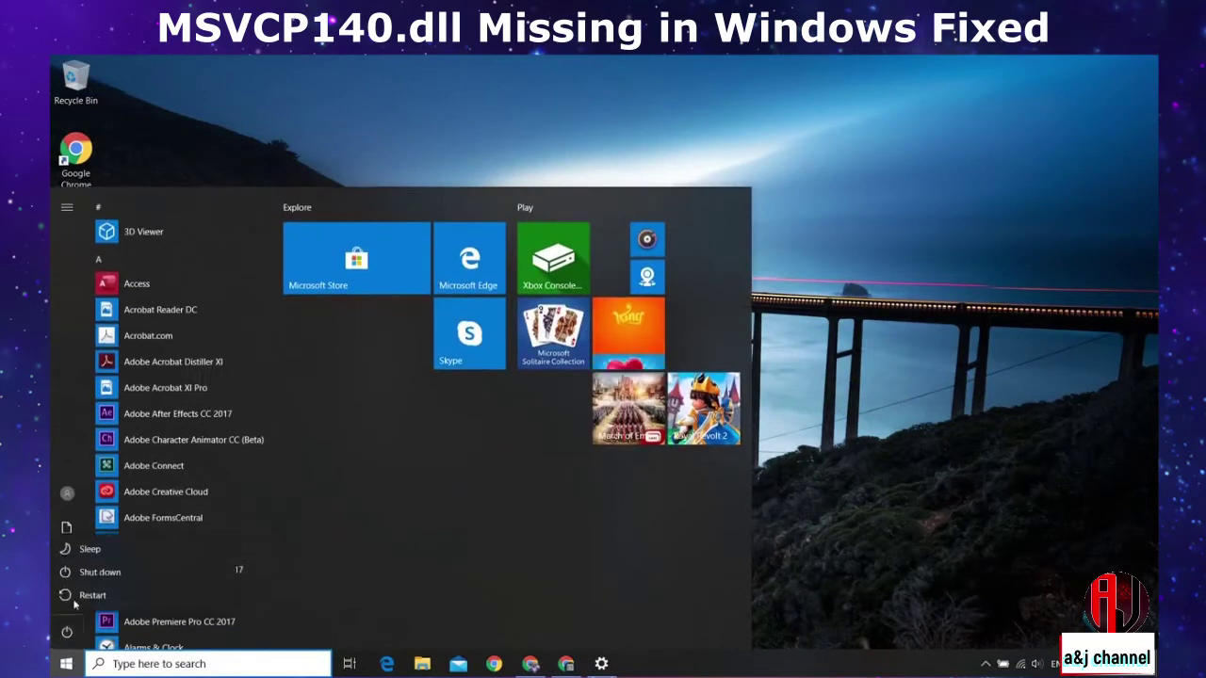
left_click(113, 598)
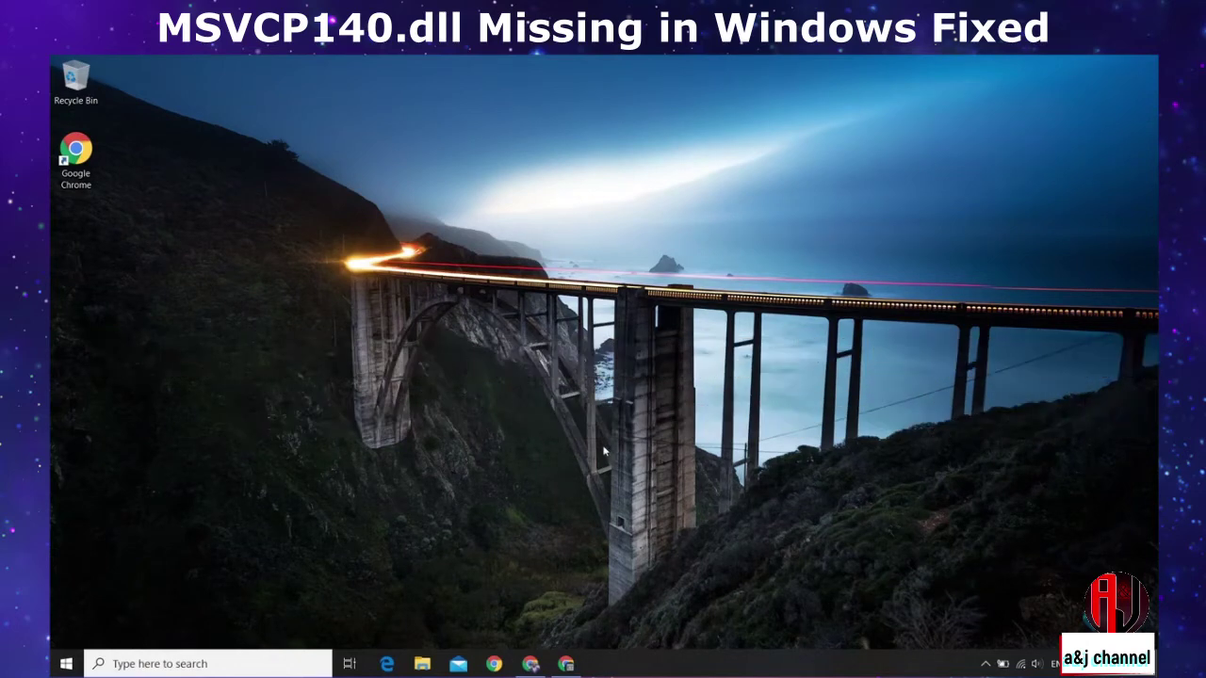
- Search Windows for "apps and f" and open the Apps & features settings
key("super")
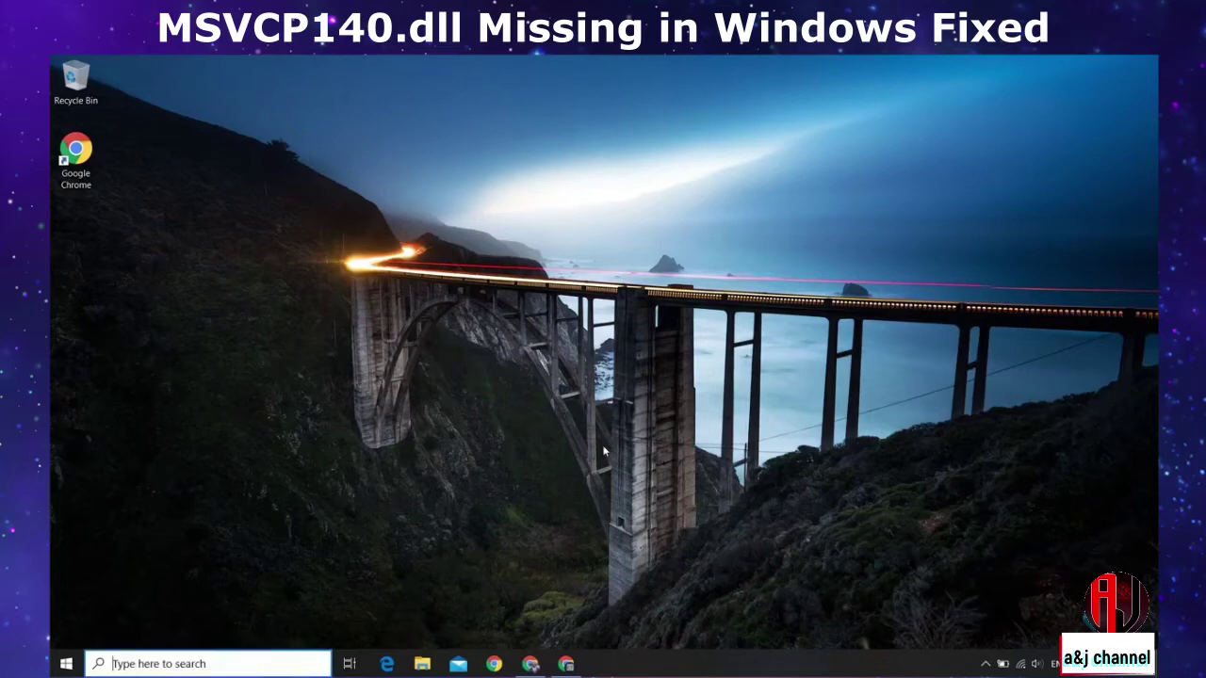
type("a")
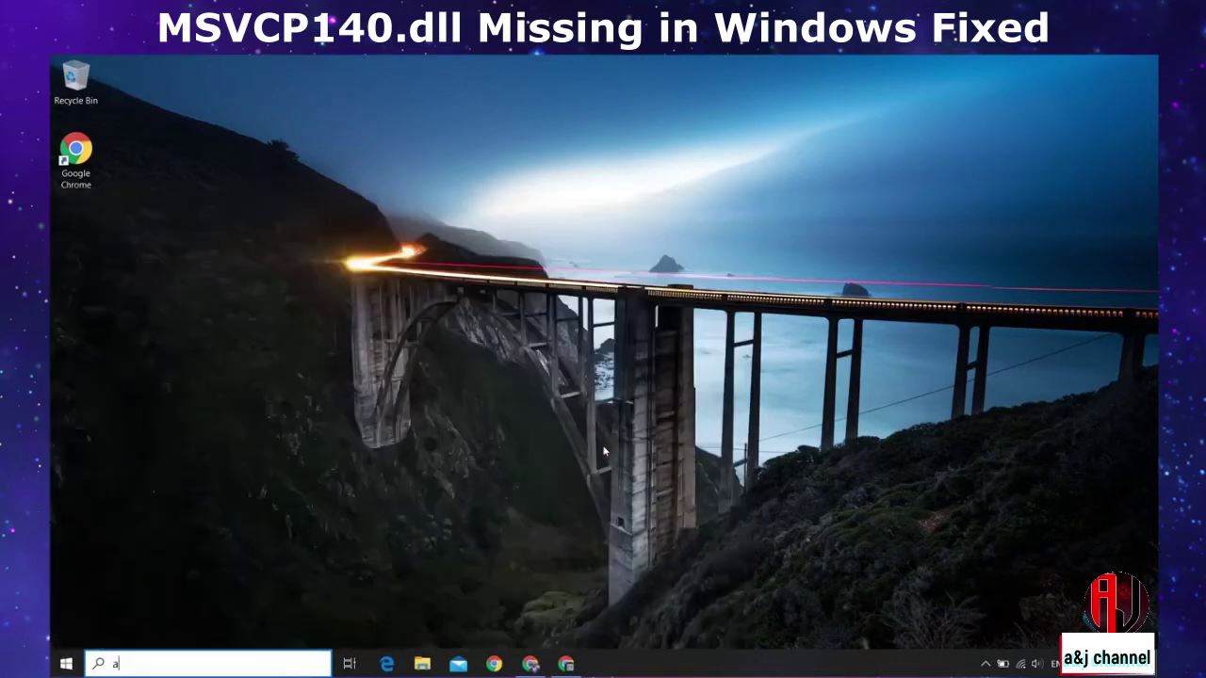
type("pps and f")
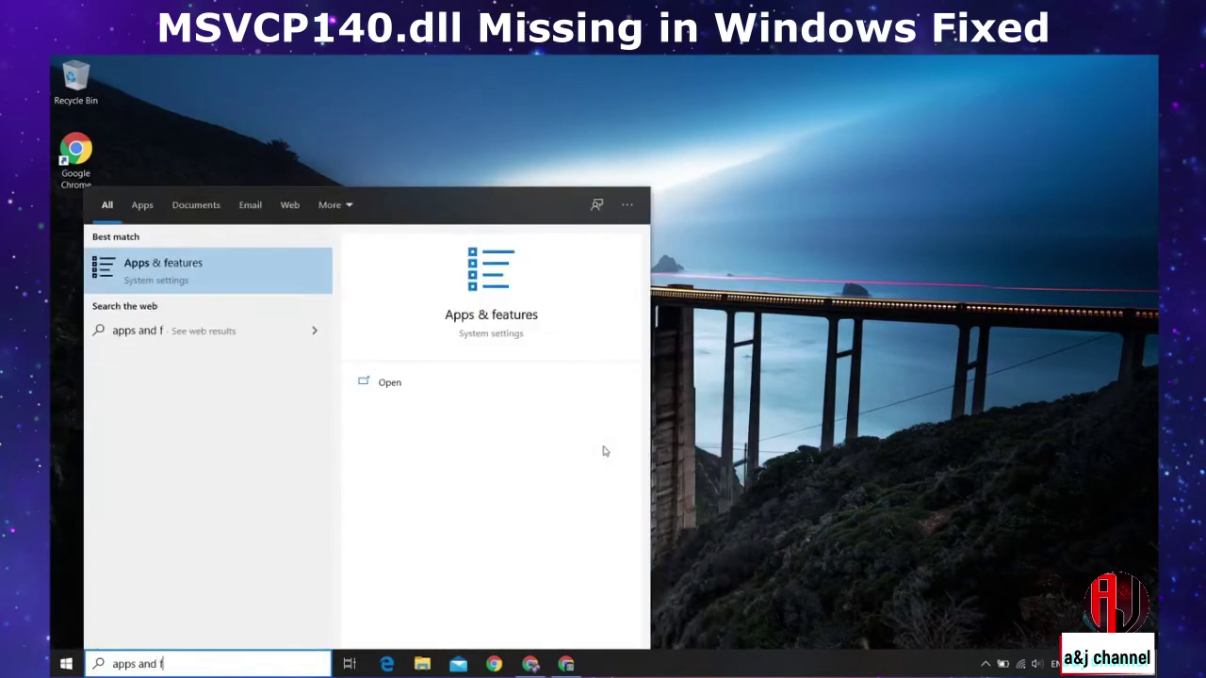
left_click(214, 284)
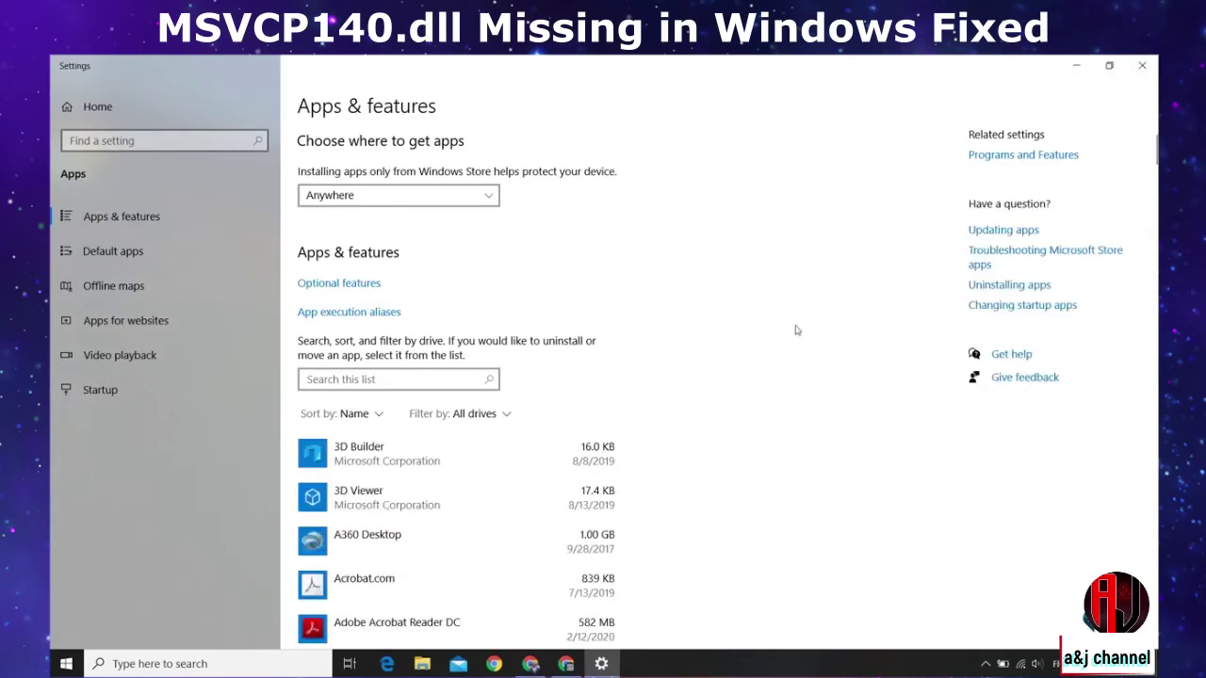
- Look through the installed apps to see which Microsoft Visual C++ Redistributable versions are present
scroll(795, 330, "down", 20)
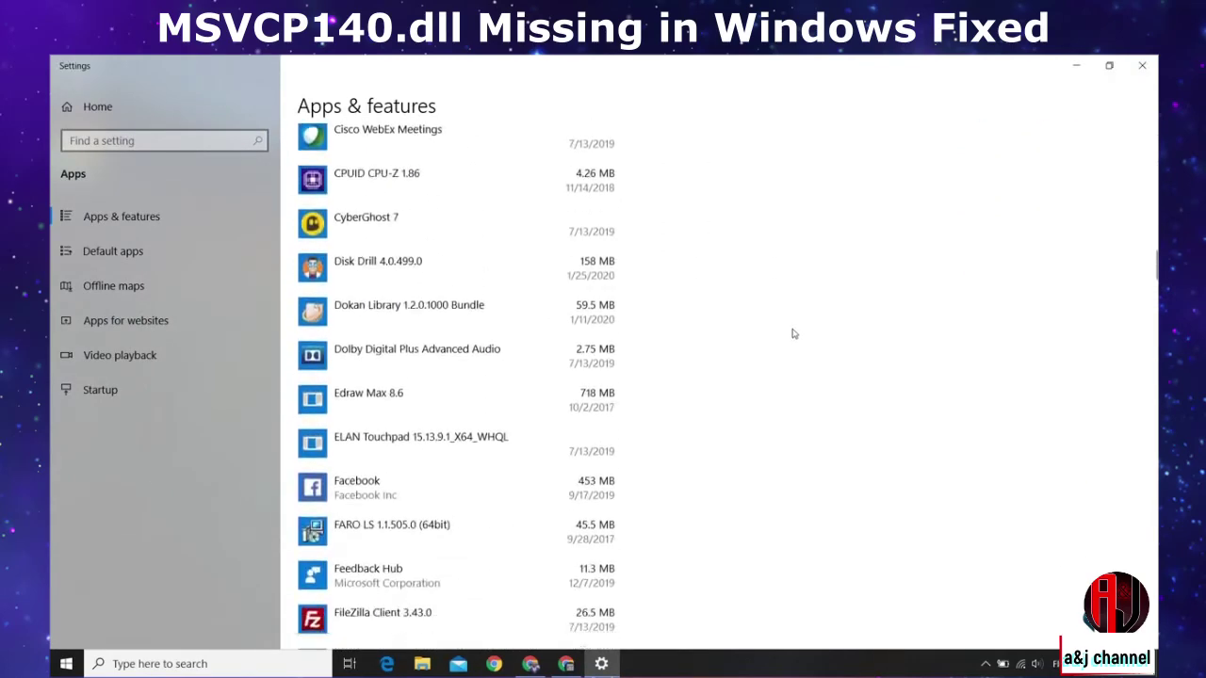
scroll(794, 335, "down", 20)
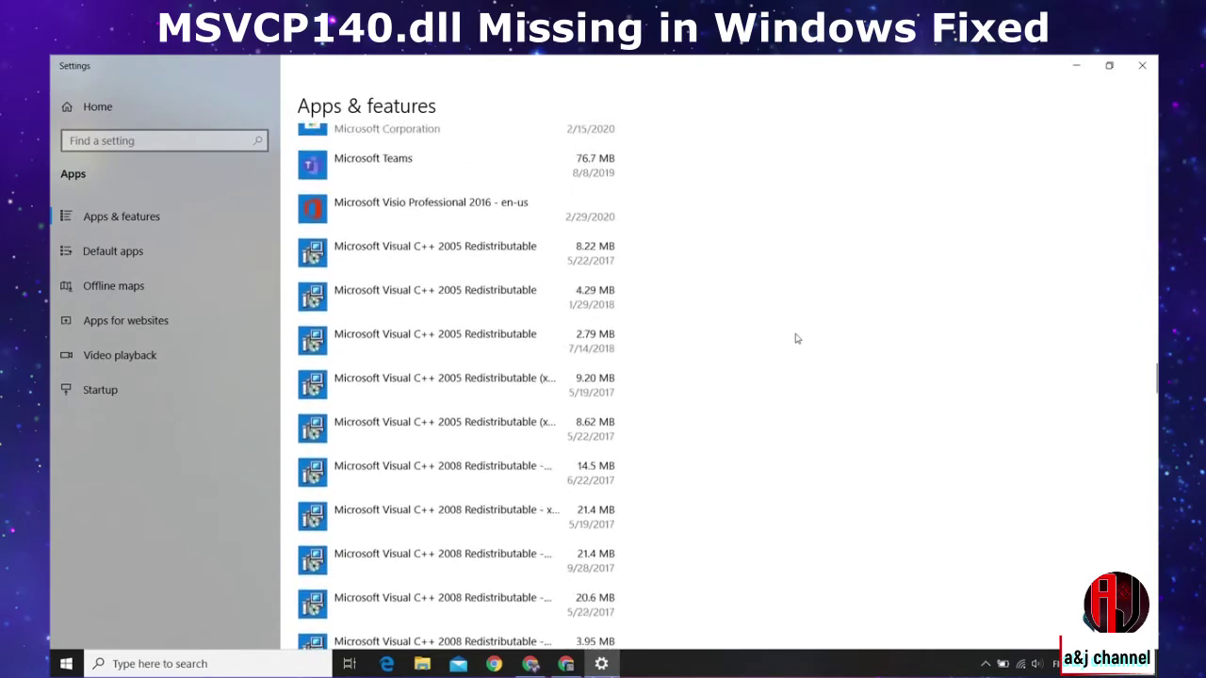
scroll(795, 338, "down", 3)
scroll(794, 337, "up", 2)
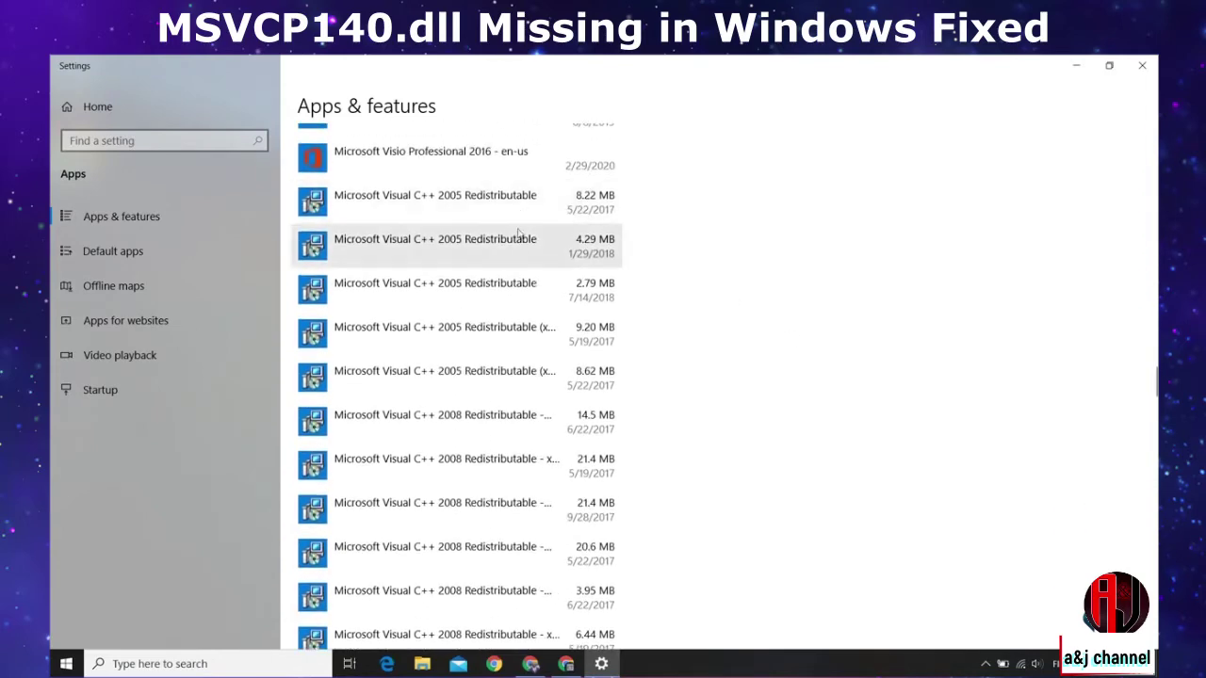
scroll(700, 479, "down", 2)
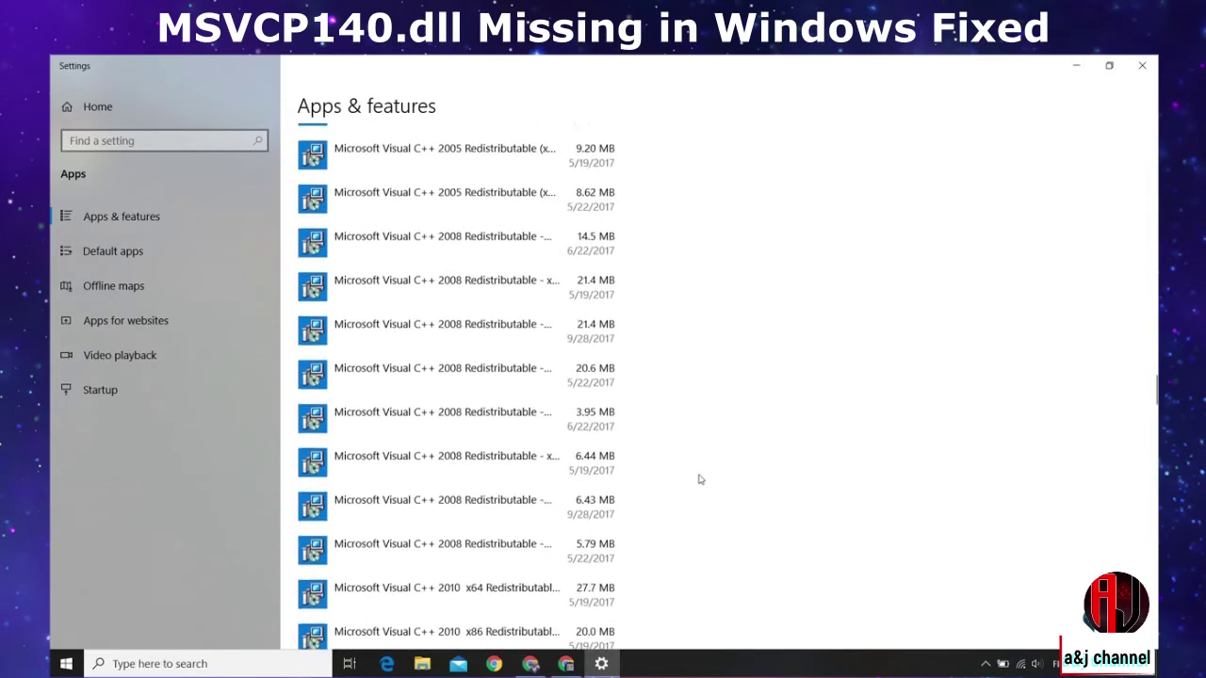
scroll(700, 479, "down", 6)
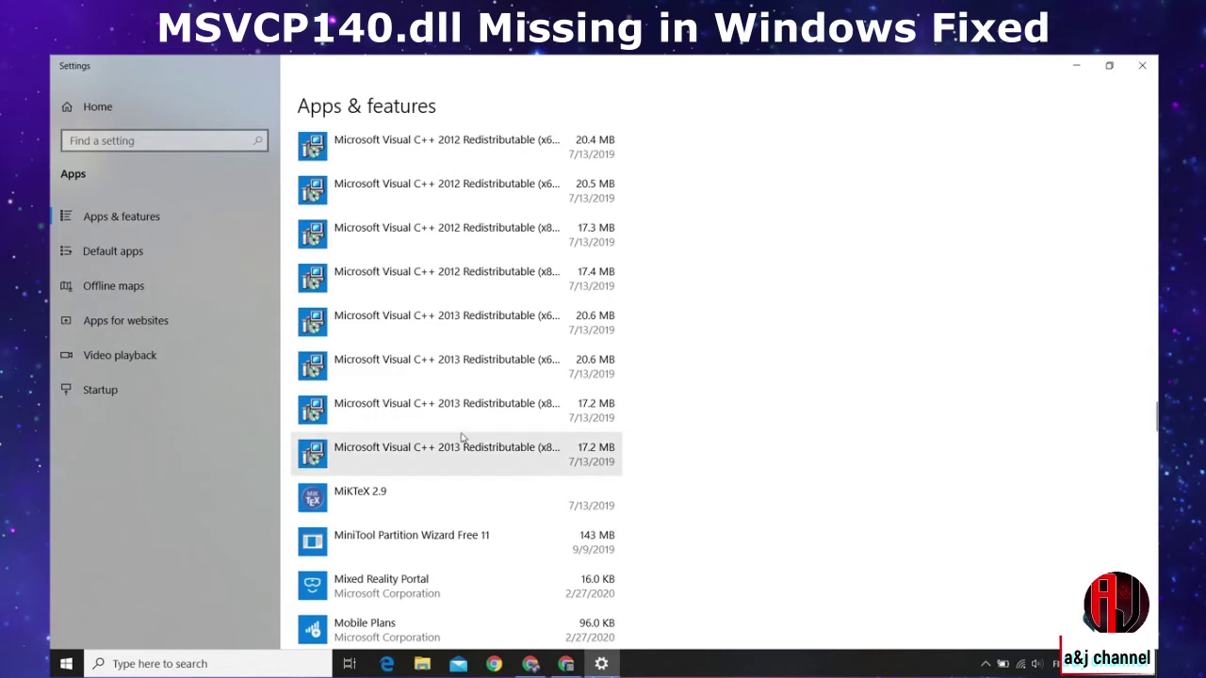
left_click(487, 455)
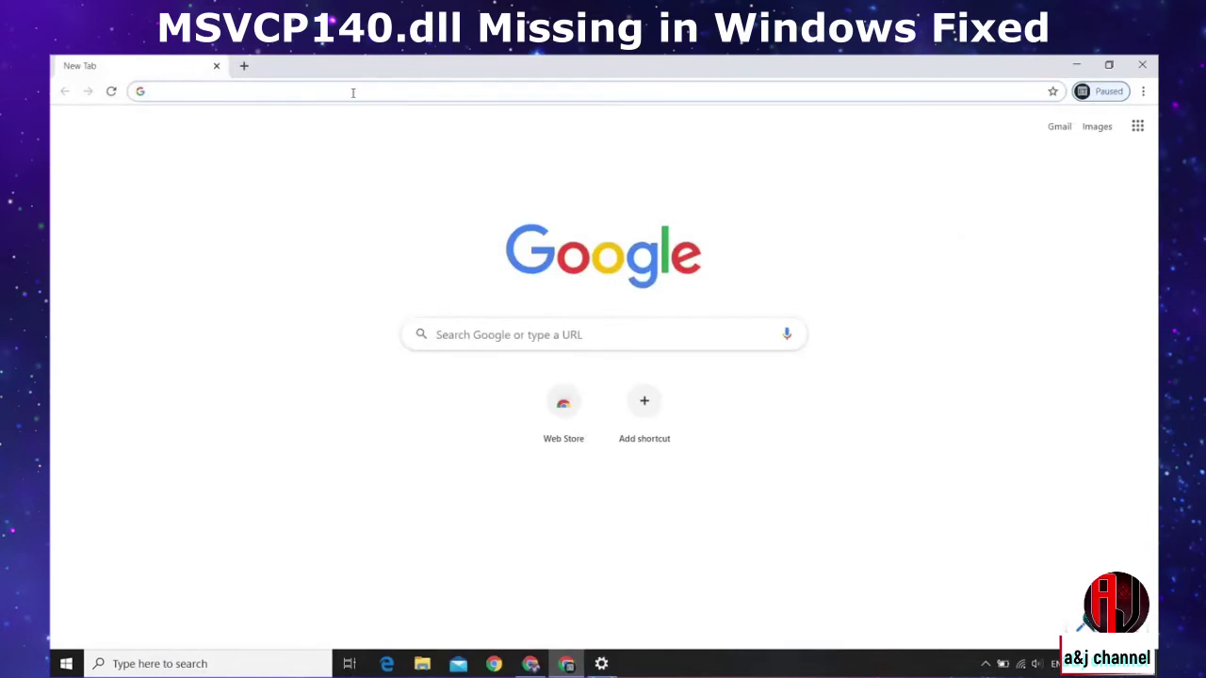
- In Chrome, search for "microsoft visual c++ 2015 download" and open Microsoft's Visual C++ 2015 Redistributable Update 3 RC download page
type("mi")
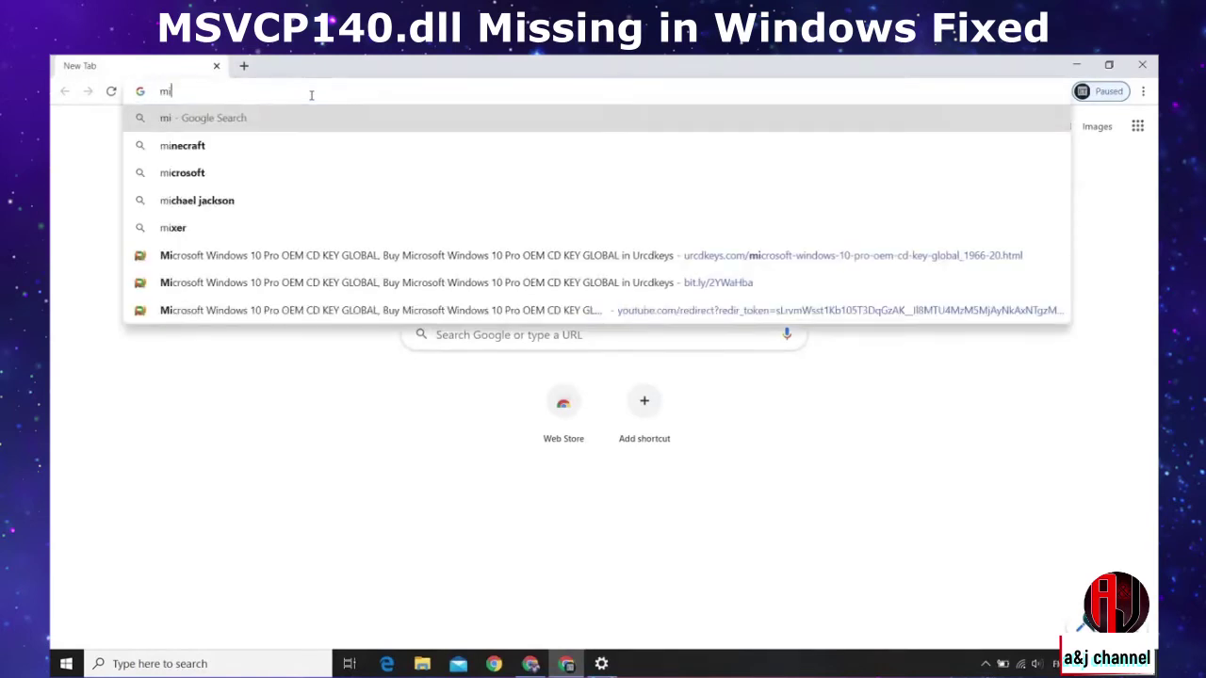
type("crosoft visual c++ 2015")
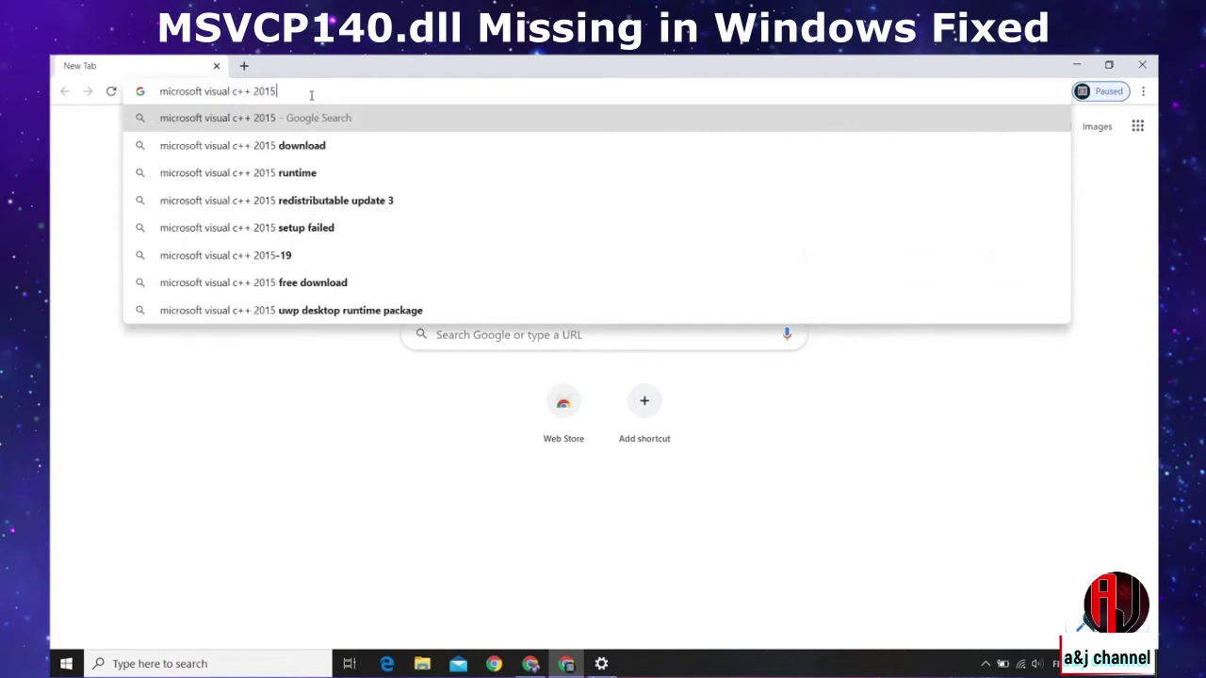
left_click(300, 145)
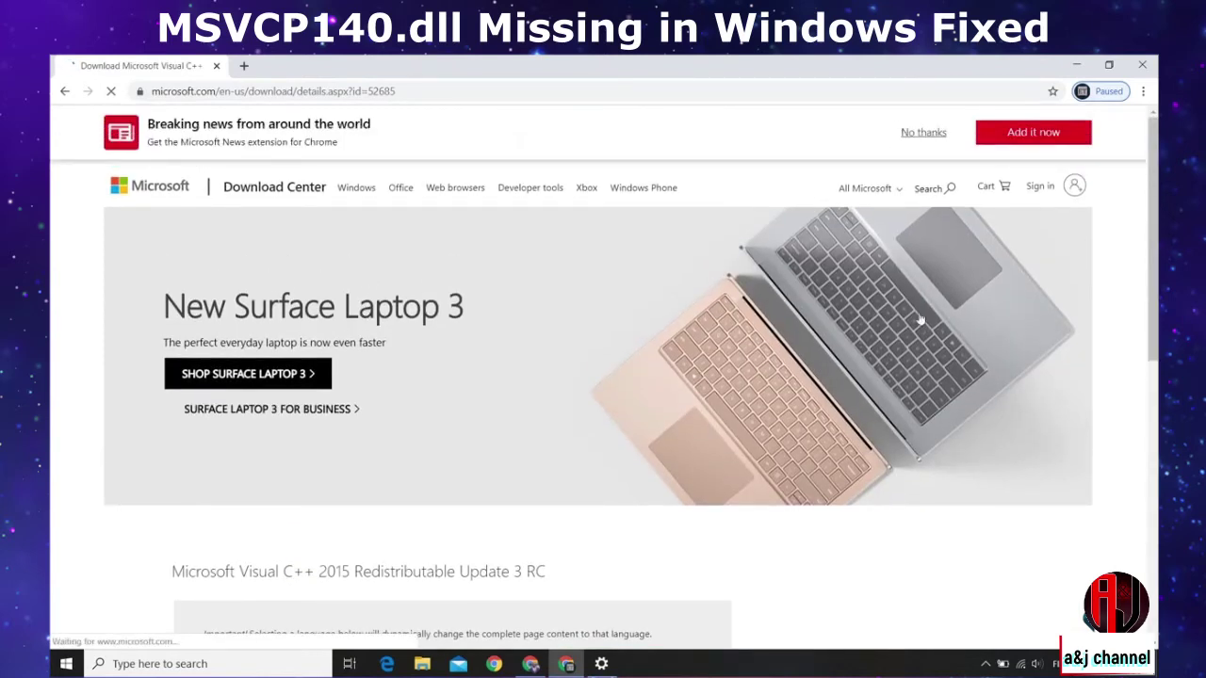
- Keep English as the language for Microsoft Visual C++ 2015 Redistributable Update 3 RC and proceed to its download file choices
left_click_drag(1153, 239, 1153, 300)
scroll(565, 331, "down", 1)
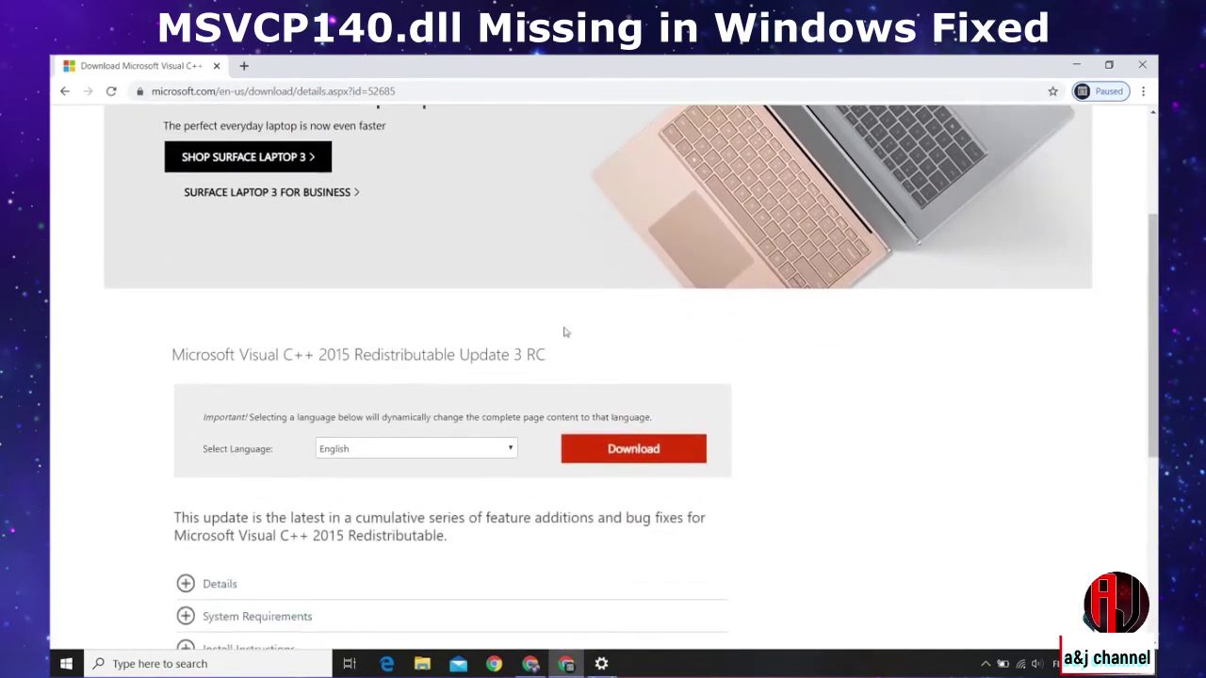
left_click(377, 451)
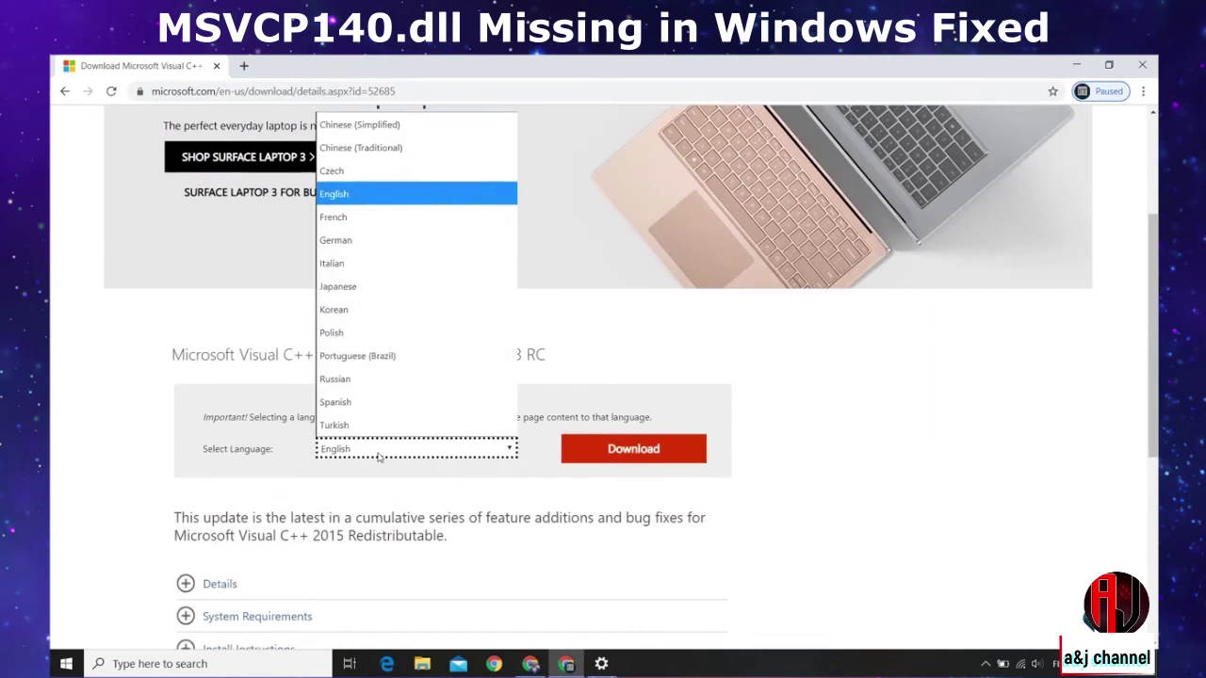
left_click(593, 480)
left_click(635, 451)
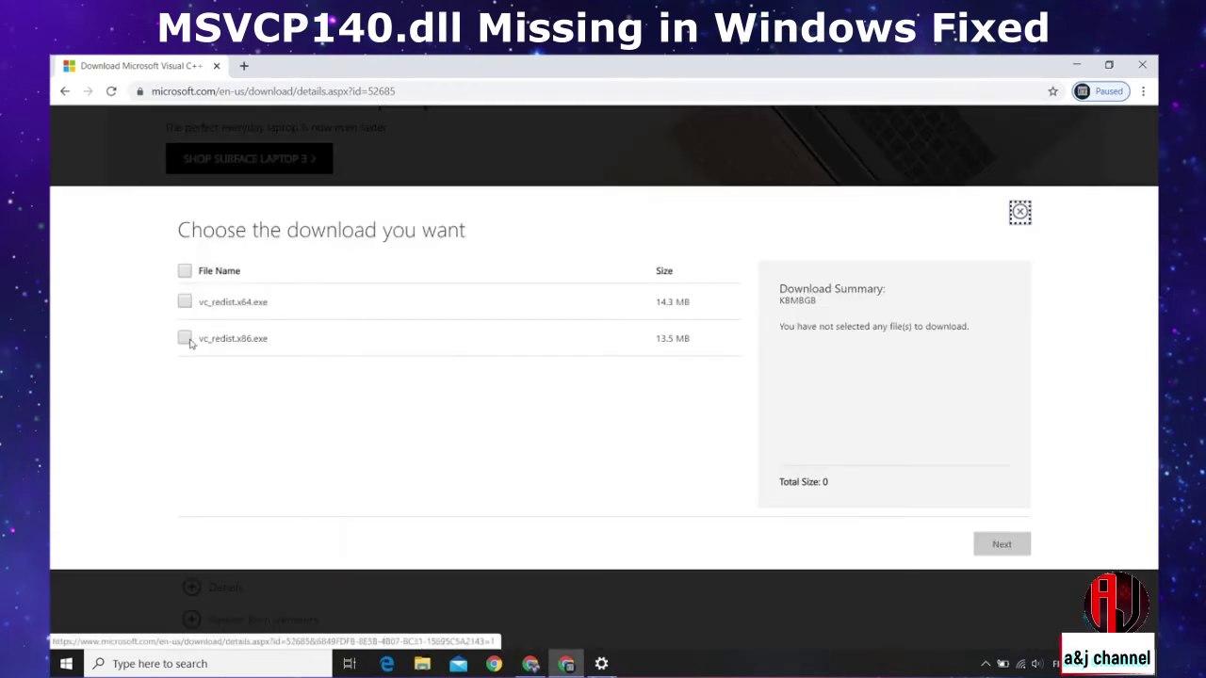
- Download both vc_redist.x86.exe and vc_redist.x64.exe, allowing the site to continue automatic downloads of multiple files
left_click(187, 341)
left_click(185, 302)
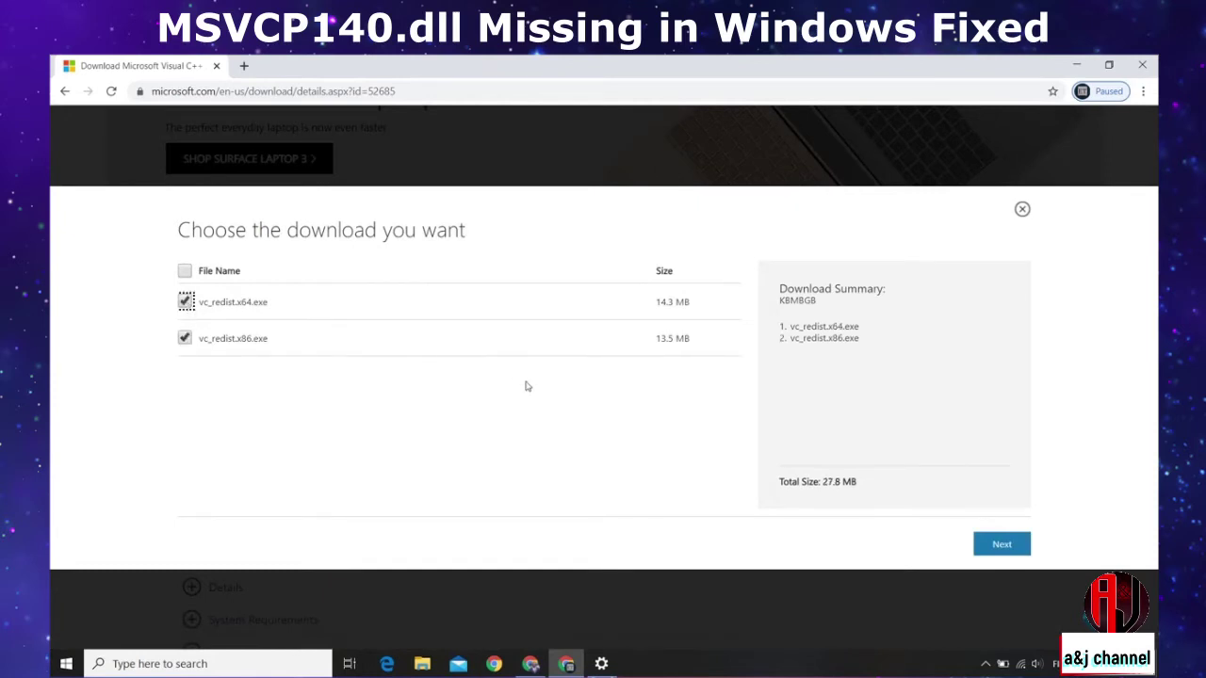
left_click(999, 546)
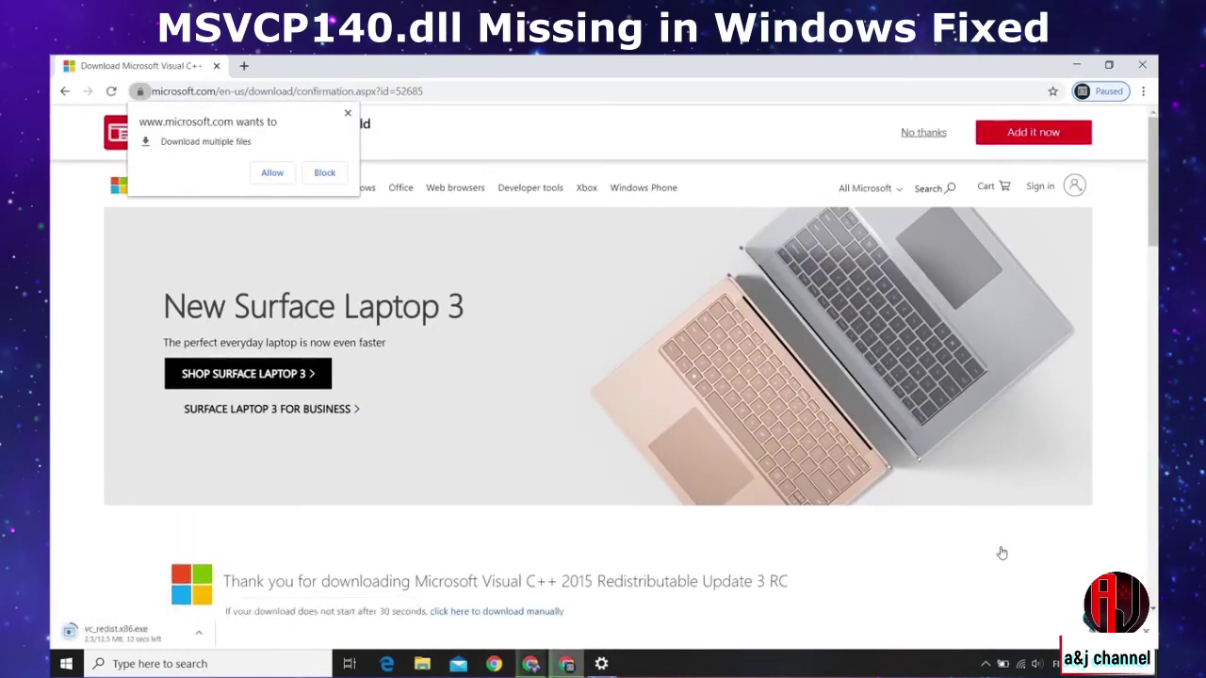
left_click(272, 176)
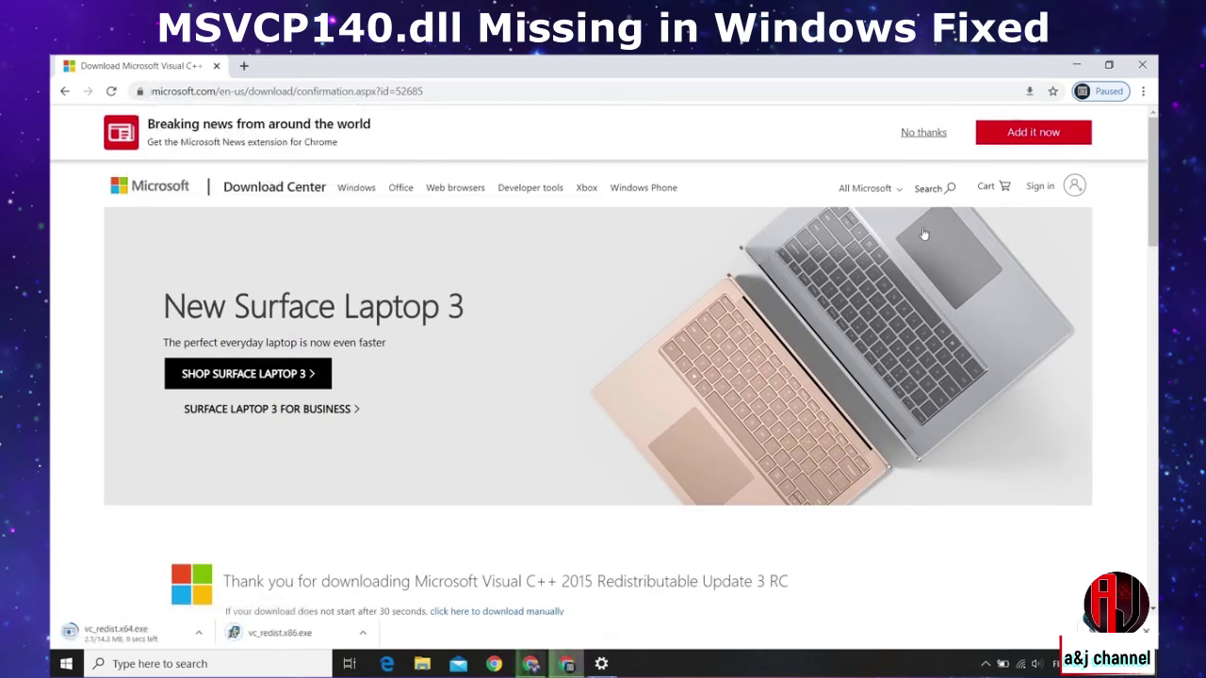
left_click(1028, 92)
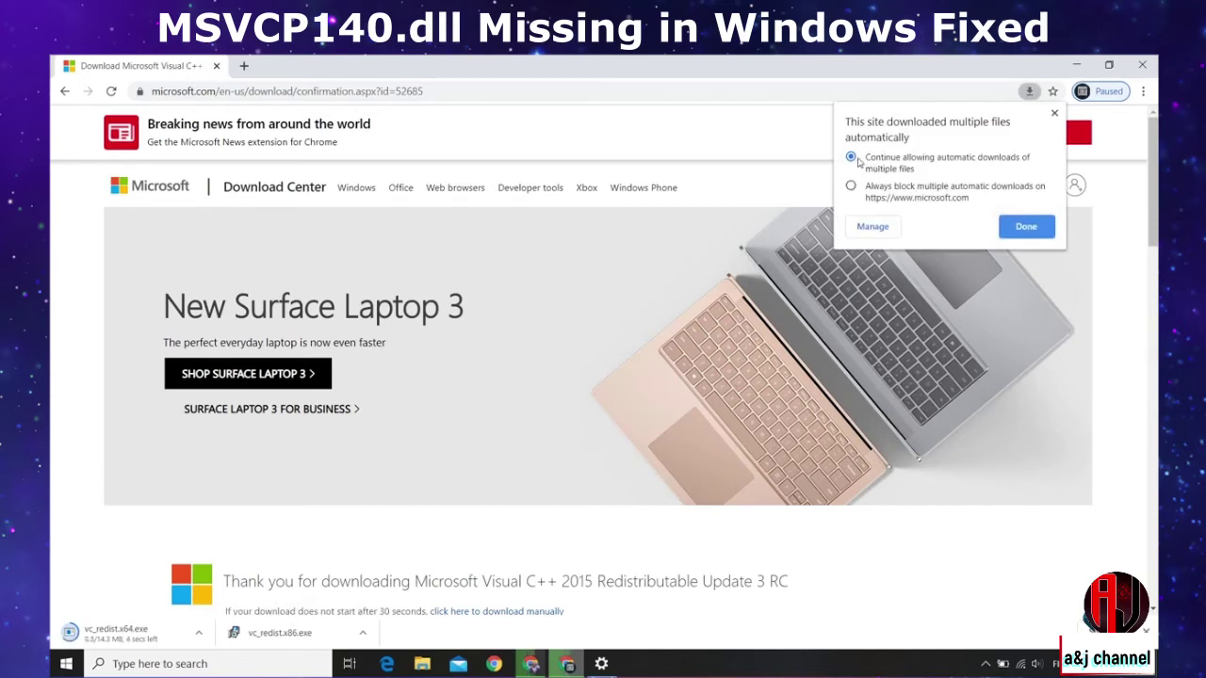
left_click(1020, 237)
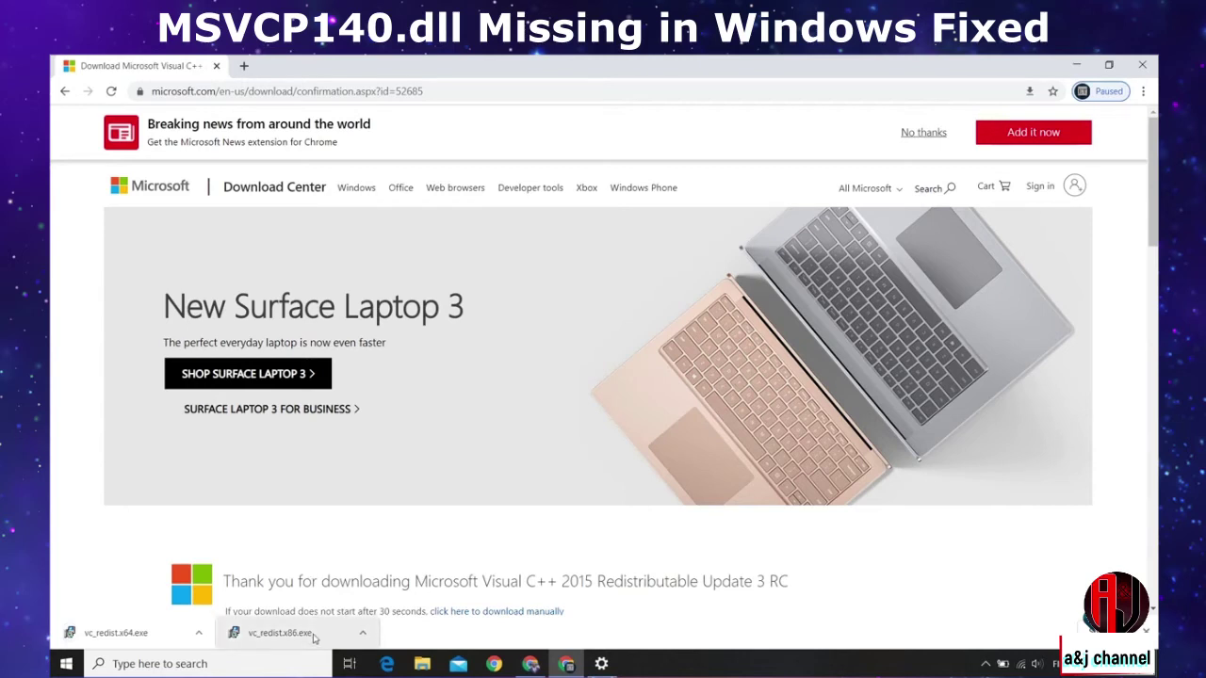
- Run vc_redist.x86.exe, accept the license terms, install the x86 redistributable and close its setup
left_click(283, 633)
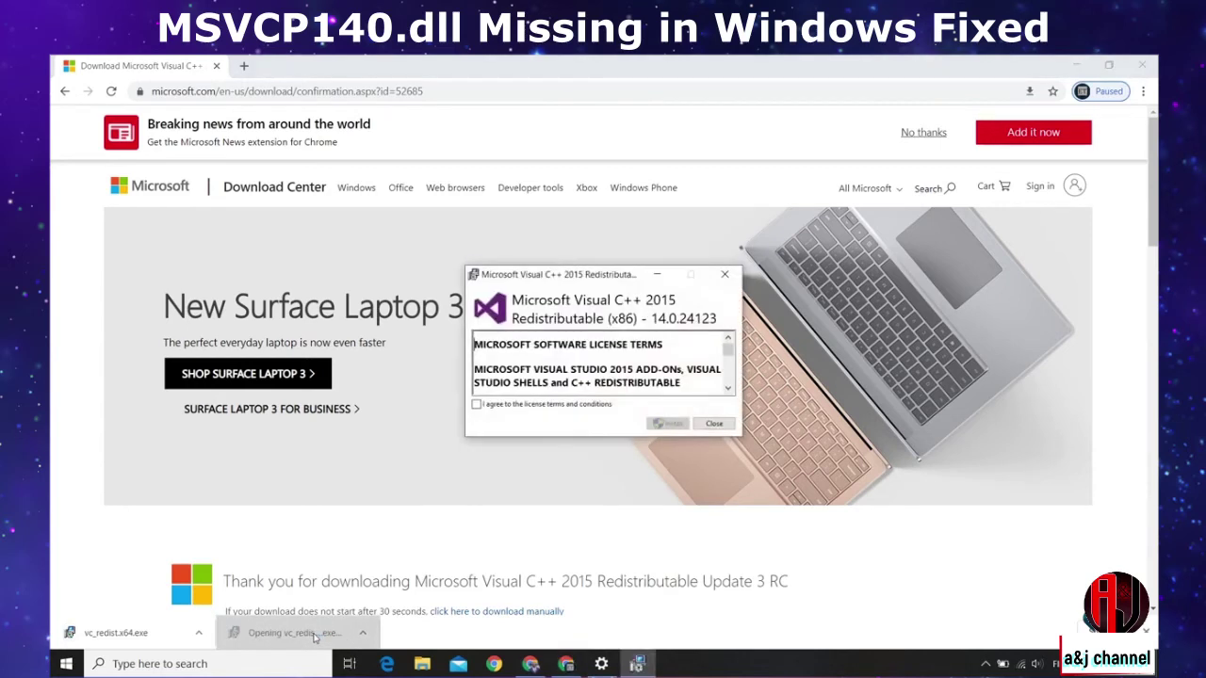
left_click(517, 410)
left_click(668, 423)
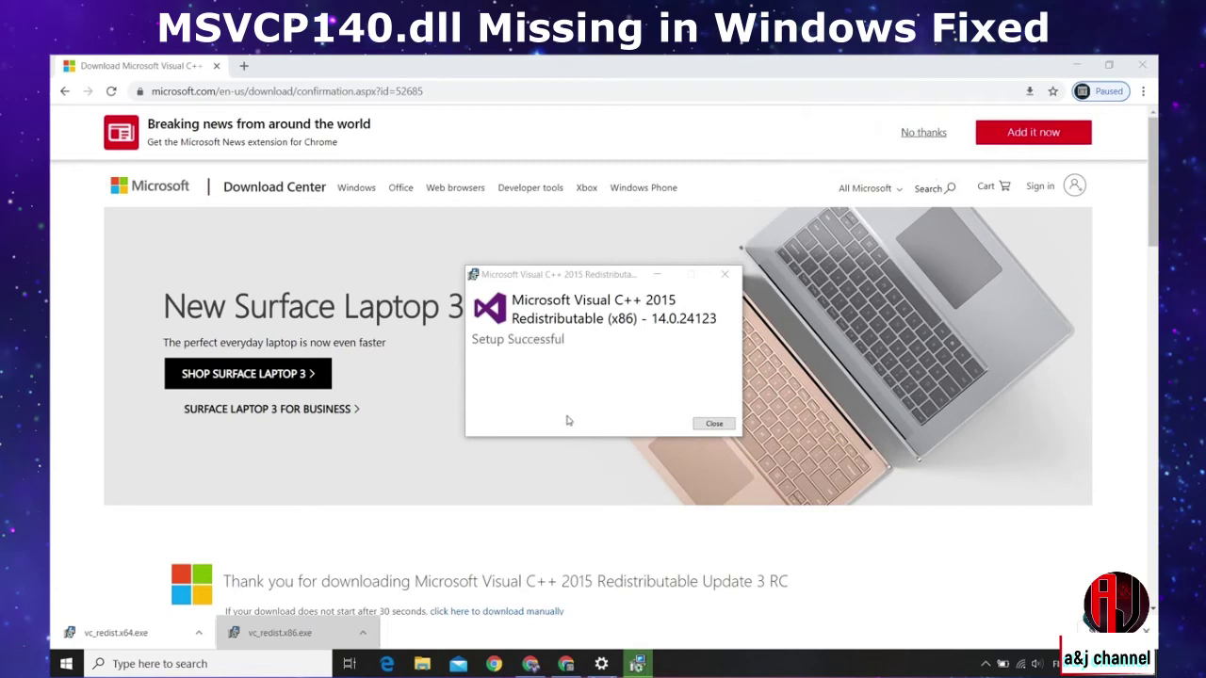
left_click(700, 427)
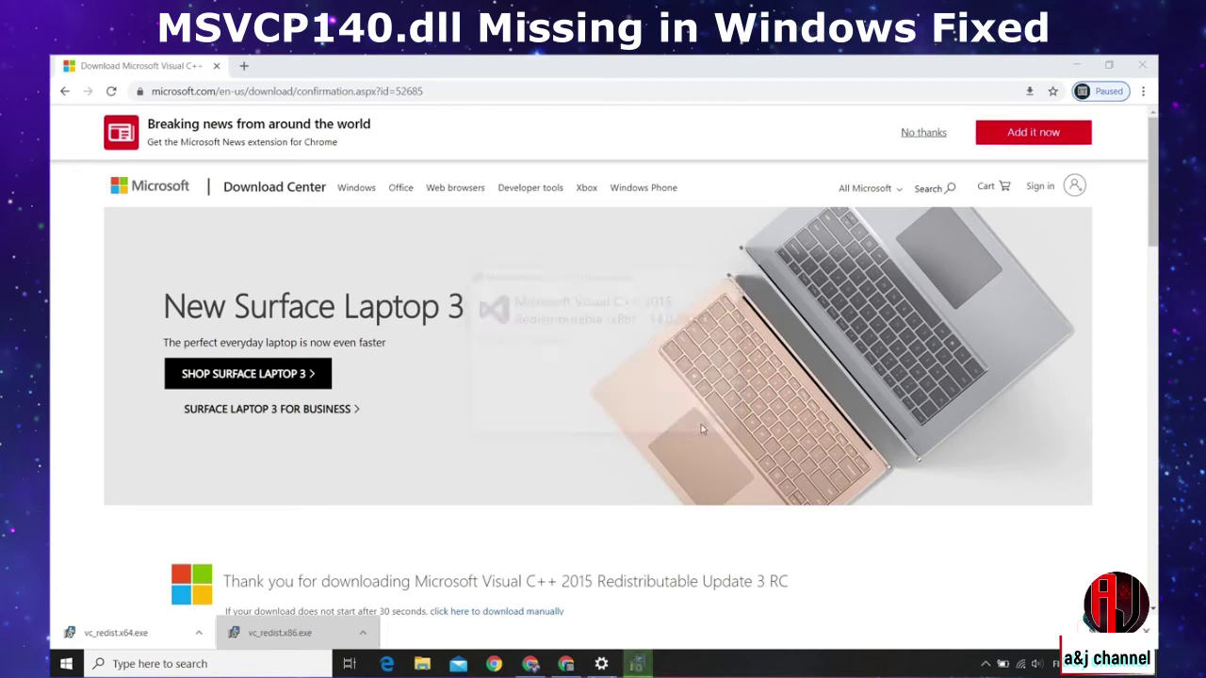
- Run vc_redist.x64.exe, accept the license terms, install the x64 redistributable and close its setup
left_click(113, 633)
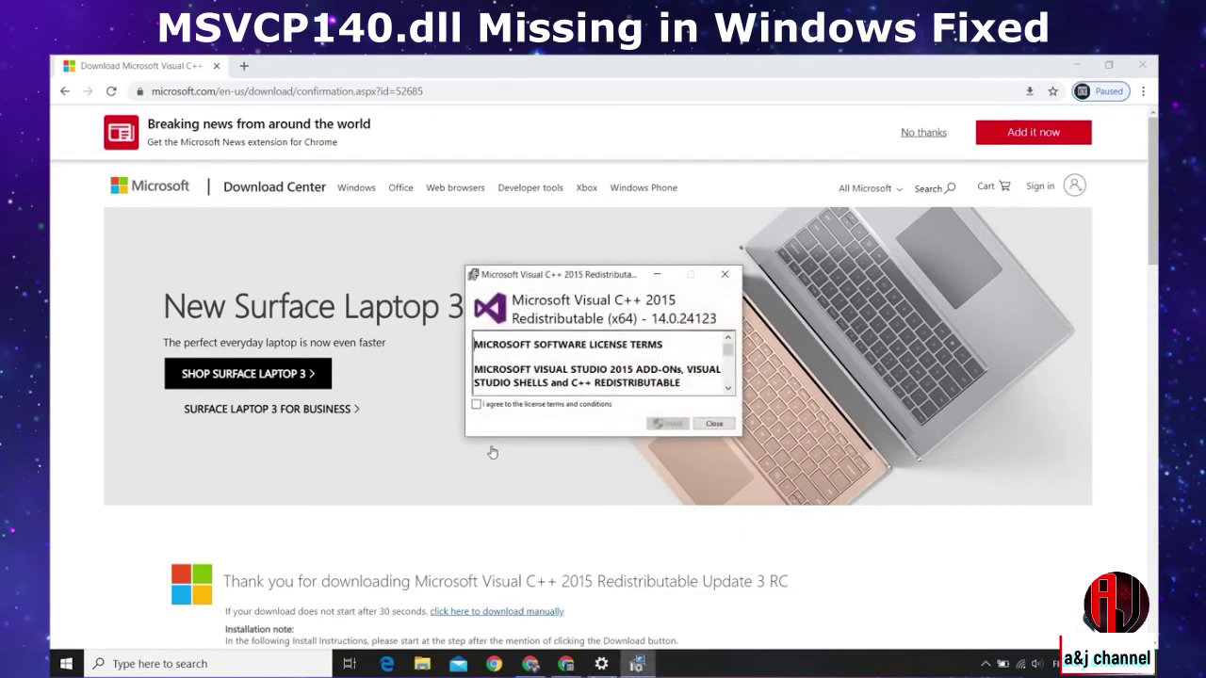
left_click(478, 405)
left_click(668, 423)
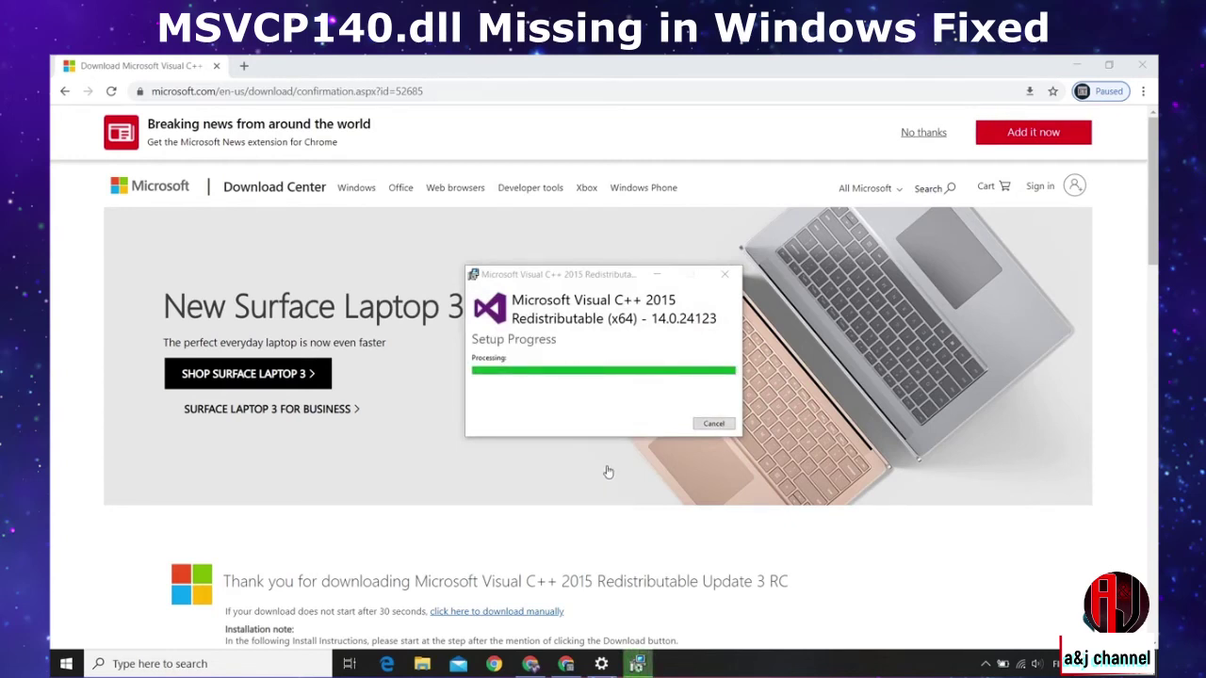
left_click(715, 424)
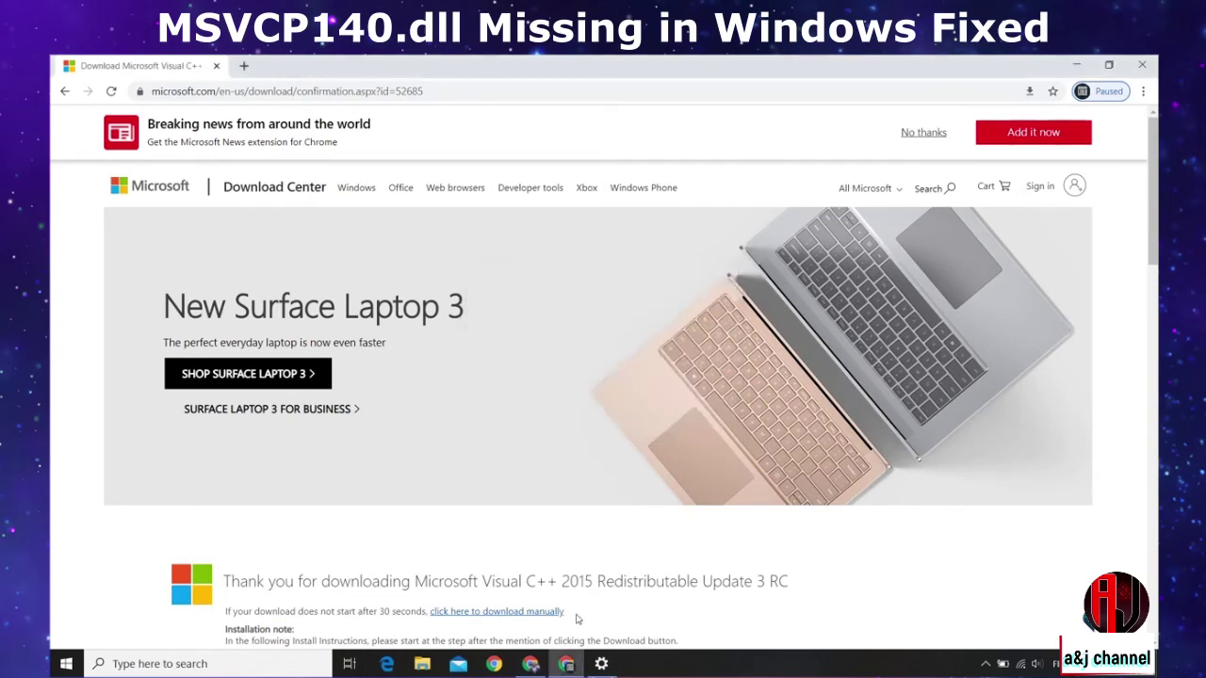
- Switch to Settings, check the Apps & features list for the Microsoft Visual C++ 2015 Redistributable entries, and close Settings
left_click(602, 665)
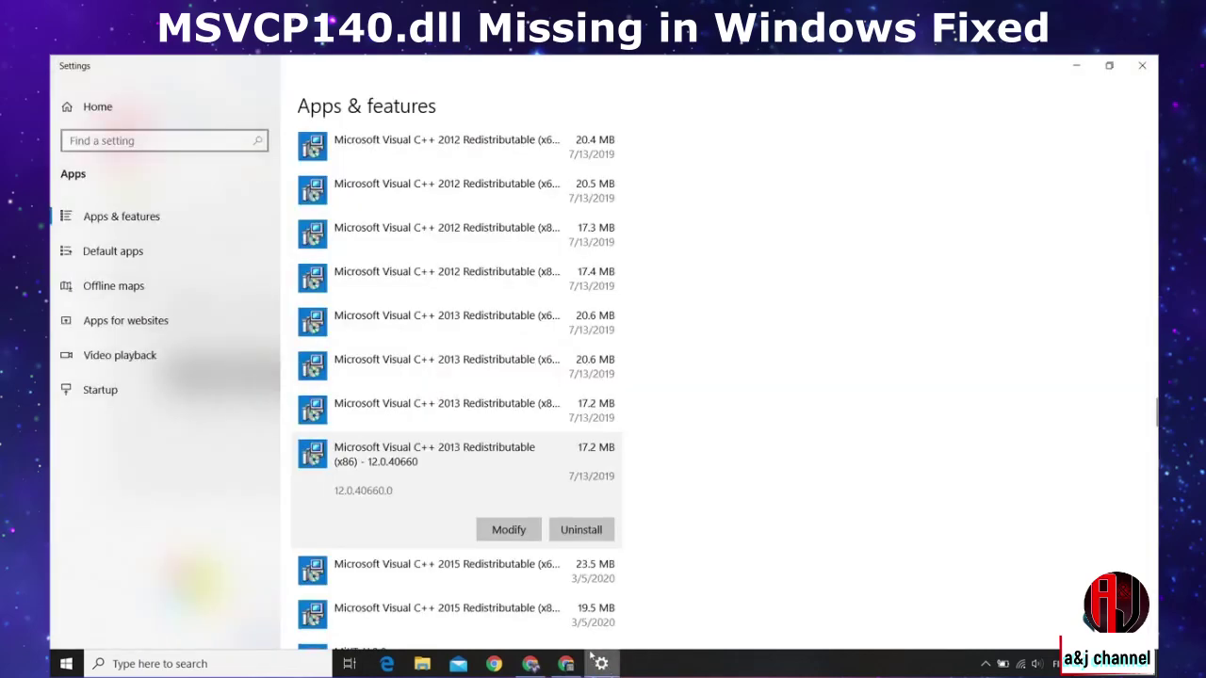
scroll(718, 496, "down", 3)
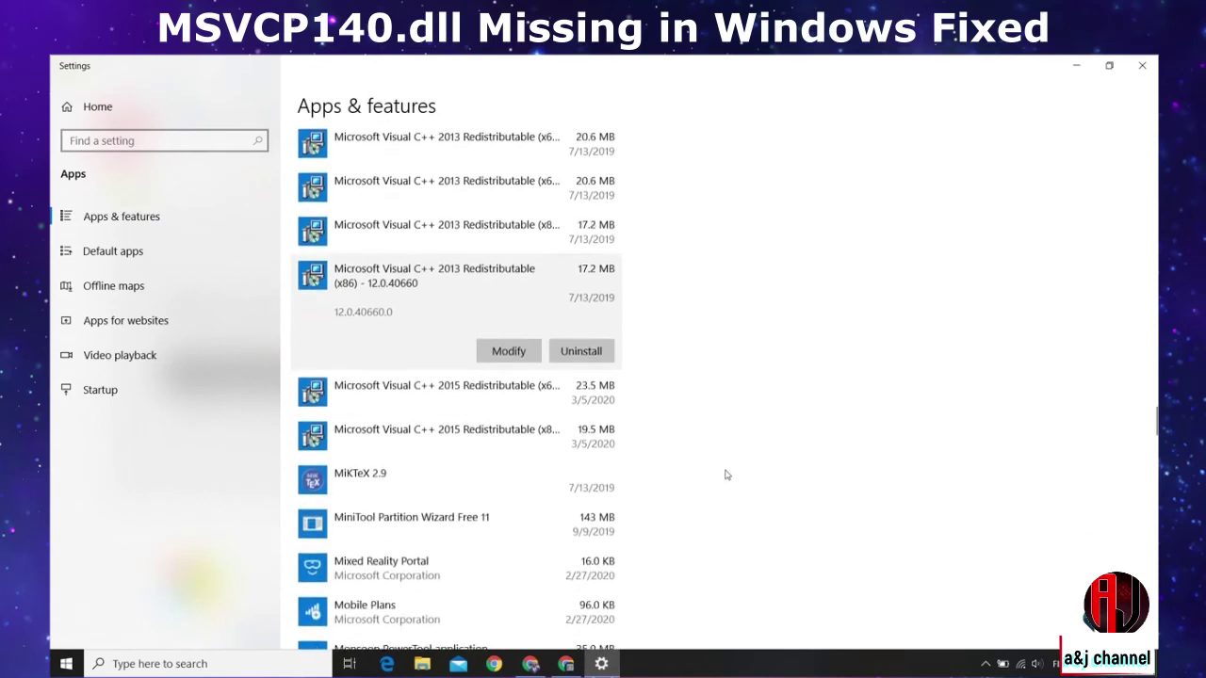
scroll(739, 473, "down", 1)
left_click(1142, 65)
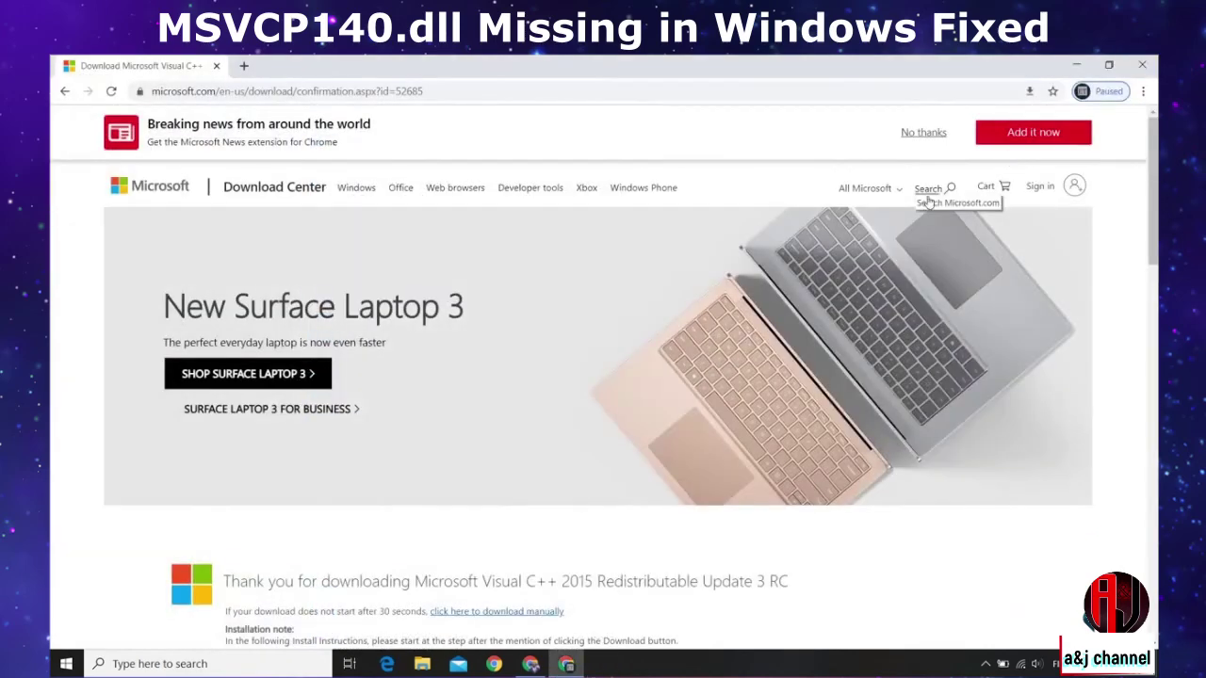
- Minimize the browser to reach the desktop and bring up the computer's power options
left_click(1076, 65)
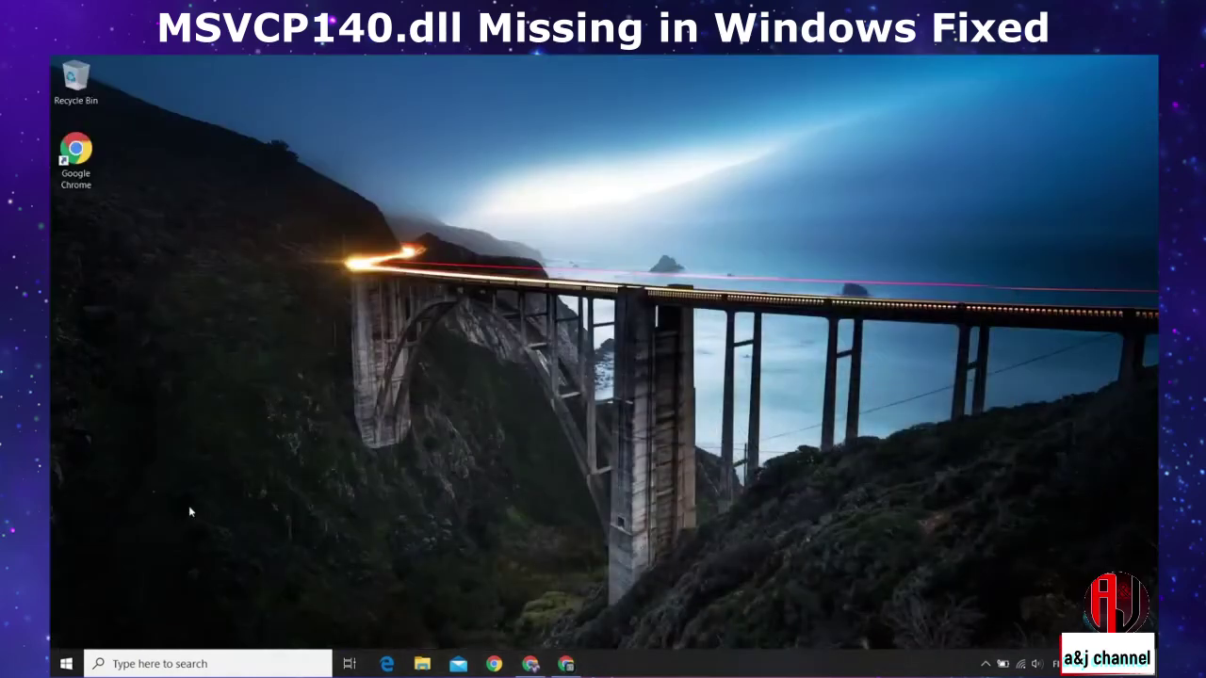
left_click(66, 664)
left_click(66, 633)
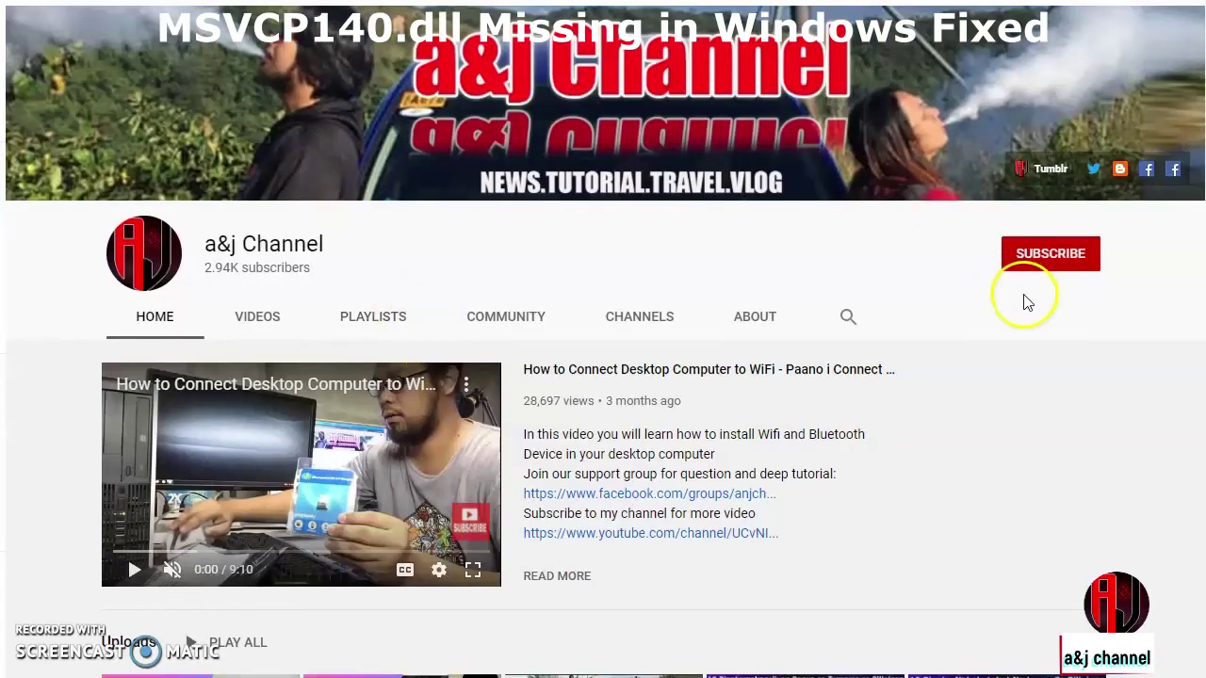
- On YouTube, subscribe to a&j Channel and set its notifications to All
left_click(1044, 254)
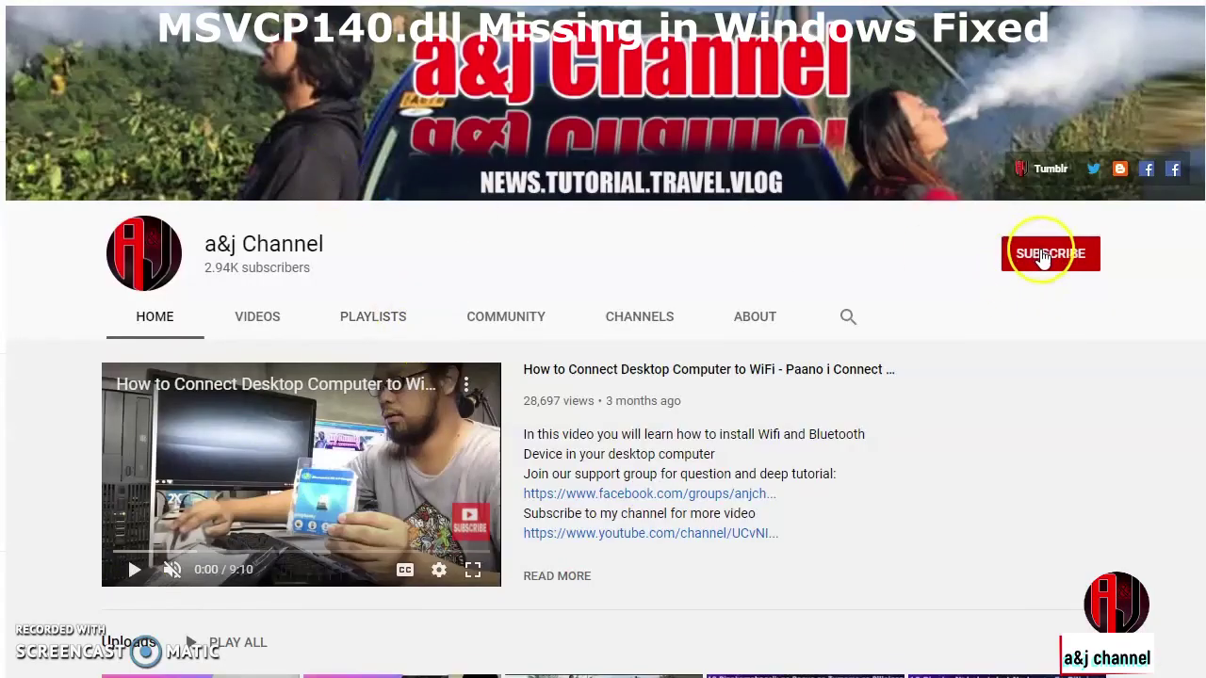
left_click(1086, 253)
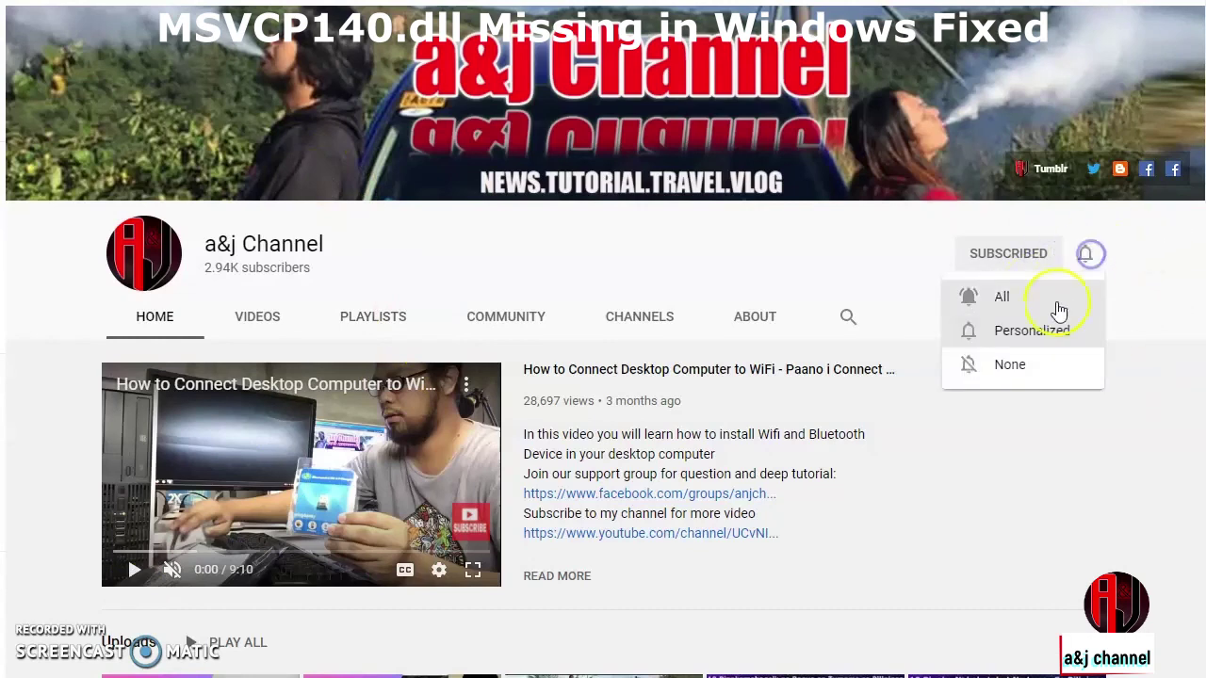
left_click(1030, 300)
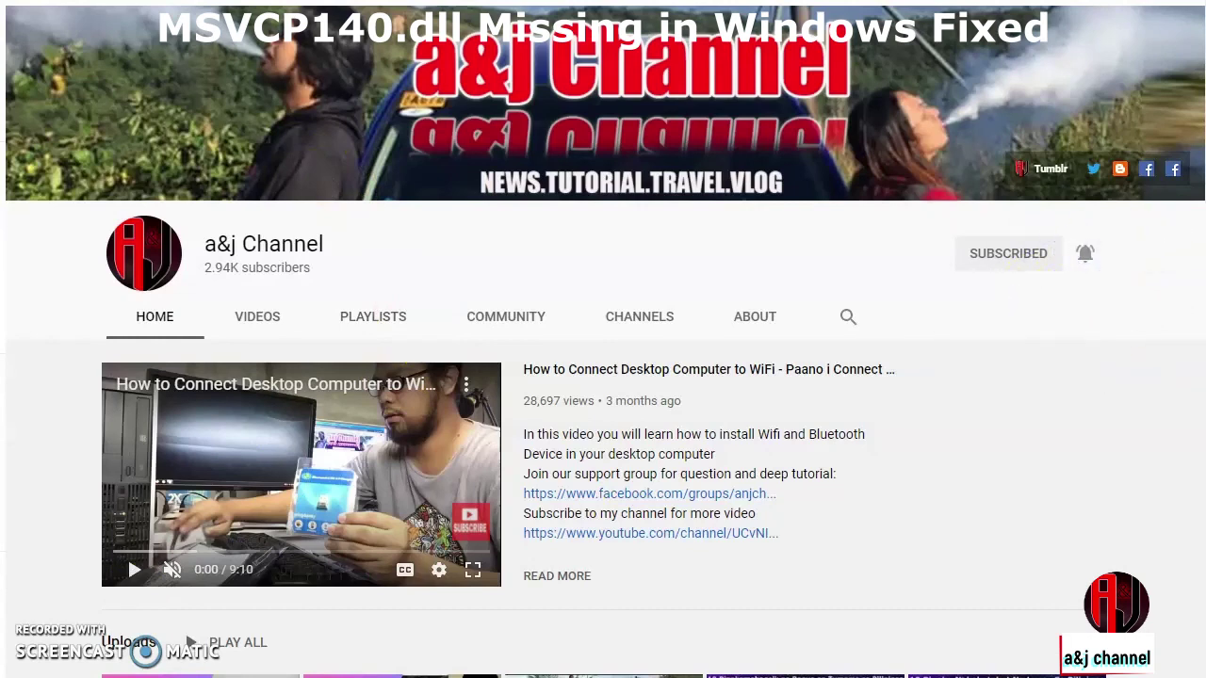